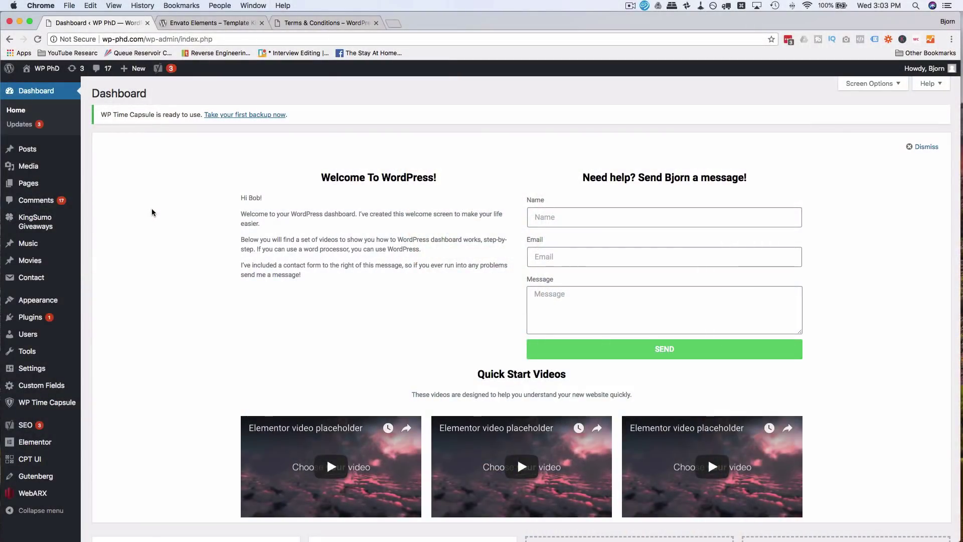
- Open the Envato Elements plugin page and scroll down to its FAQ section
{"action": "left_click", "coordinate": [218, 26]}
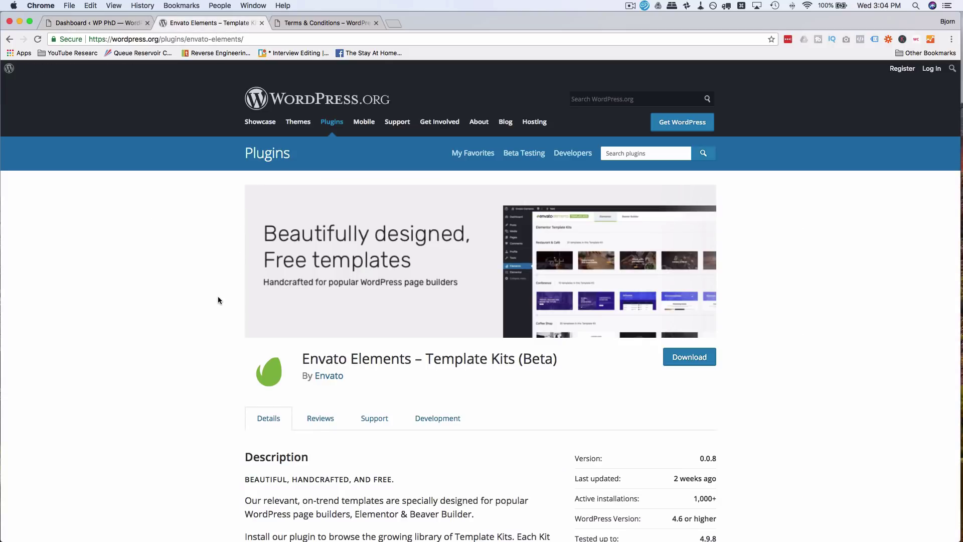
{"action": "scroll", "coordinate": [218, 297], "scroll_direction": "down", "scroll_amount": 10}
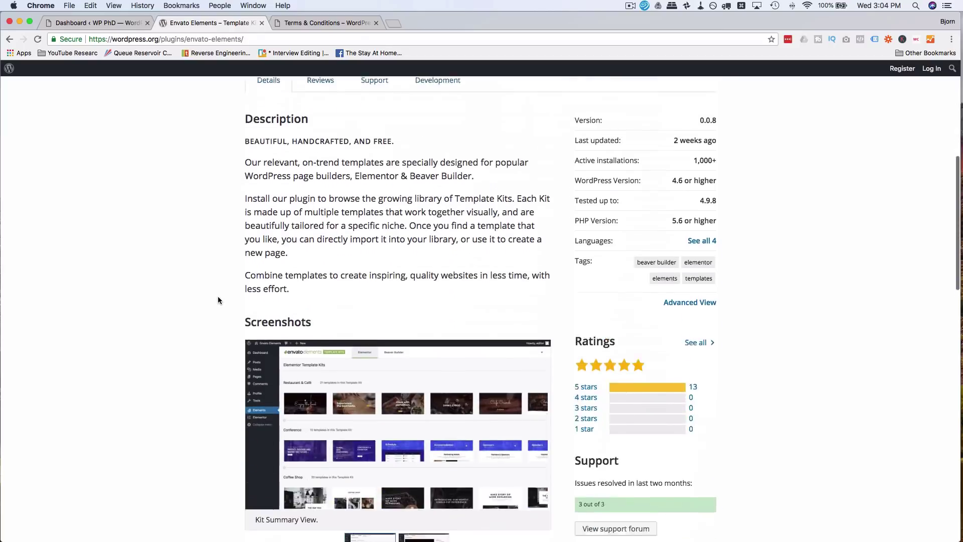
{"action": "scroll", "coordinate": [218, 300], "scroll_direction": "down", "scroll_amount": 7}
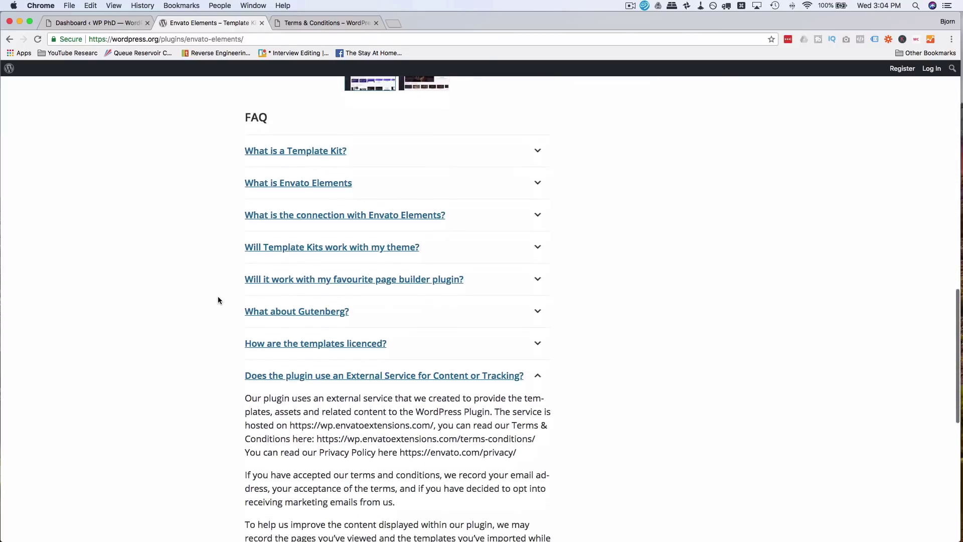
{"action": "scroll", "coordinate": [218, 300], "scroll_direction": "down", "scroll_amount": 2}
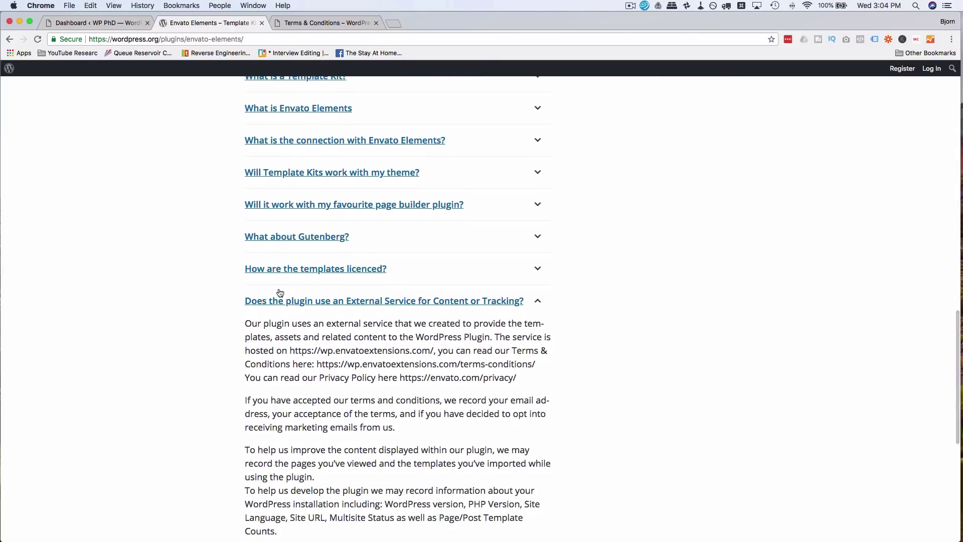
{"action": "scroll", "coordinate": [329, 307], "scroll_direction": "down", "scroll_amount": 4}
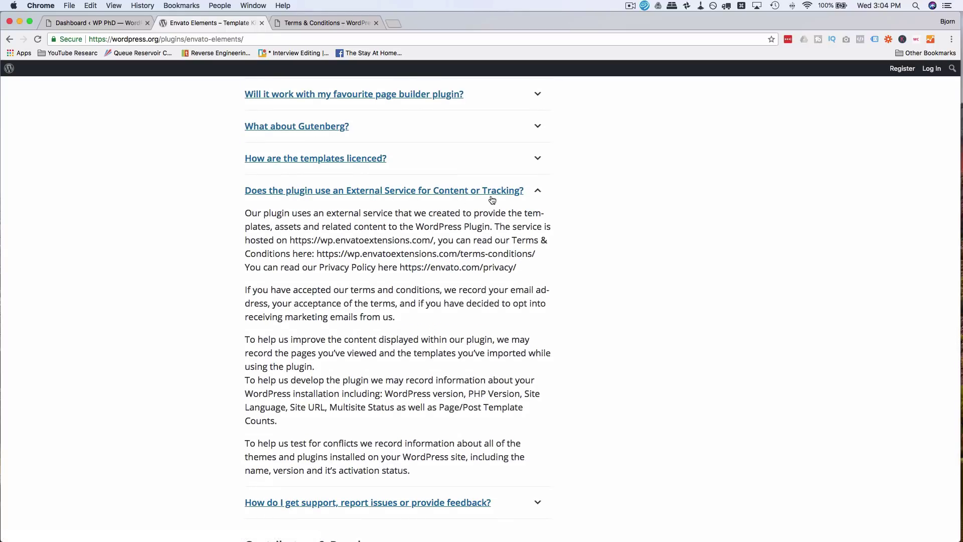
{"action": "scroll", "coordinate": [327, 243], "scroll_direction": "down", "scroll_amount": 3}
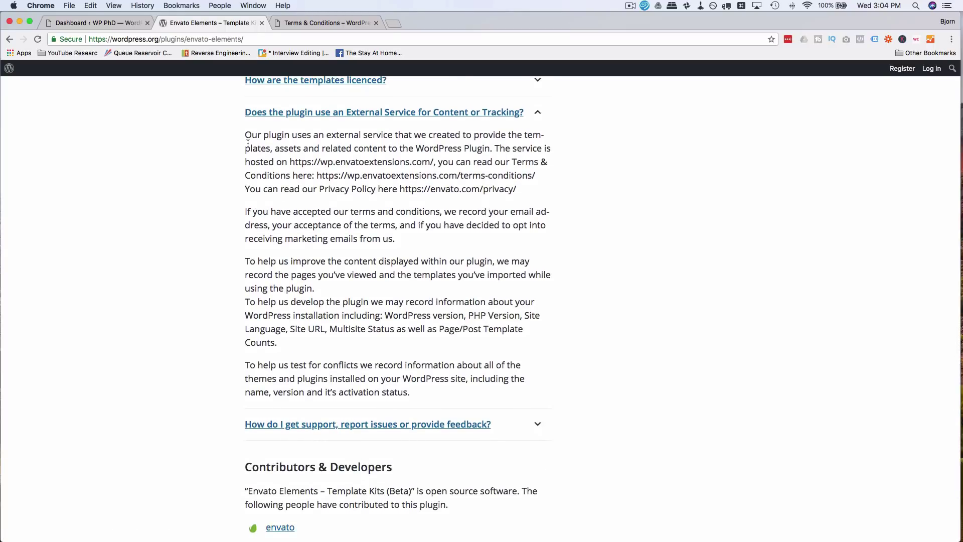
- Highlight the external-service answer's paragraphs on tracking and recorded pages and imports
{"action": "key", "text": "super+a"}
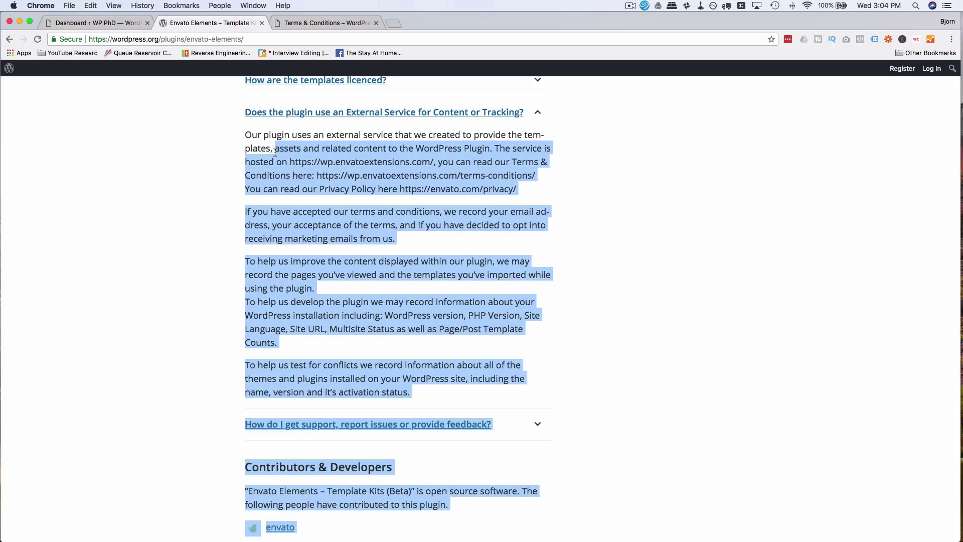
{"action": "left_click", "coordinate": [246, 136]}
{"action": "left_click_drag", "start_coordinate": [245, 137], "coordinate": [403, 242]}
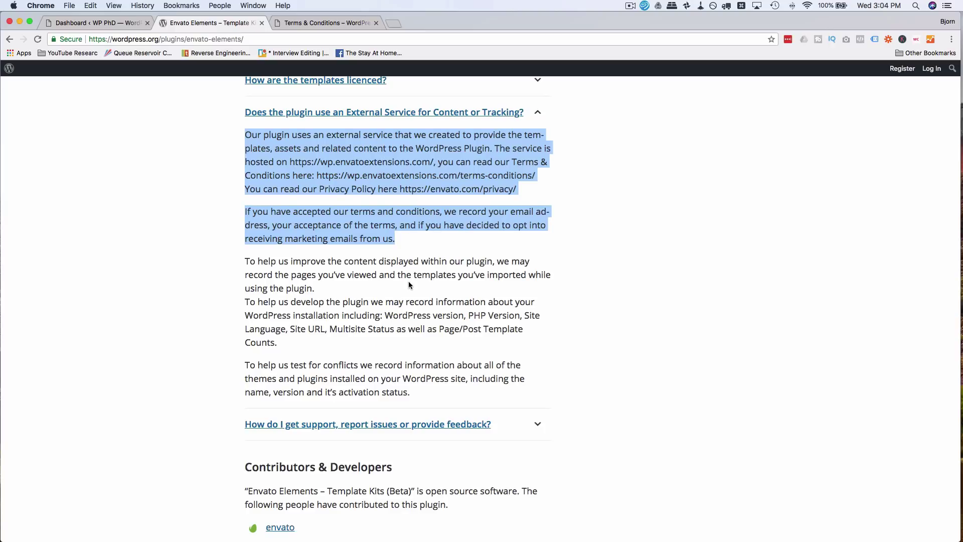
{"action": "left_click", "coordinate": [249, 262]}
{"action": "left_click_drag", "start_coordinate": [249, 263], "coordinate": [315, 289]}
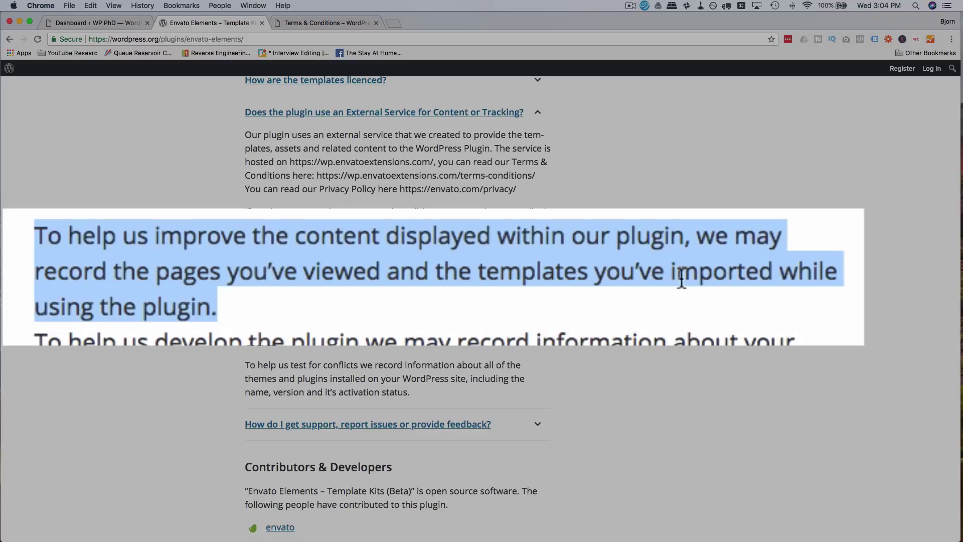
{"action": "left_click", "coordinate": [227, 303]}
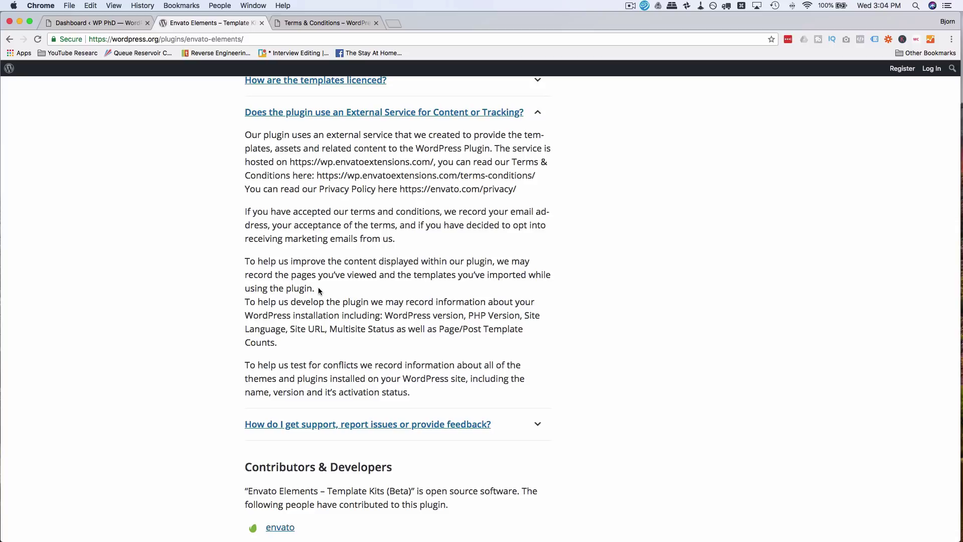
- Check the Terms & Conditions and plugin tabs, highlighting the plugin page's privacy policy address
{"action": "left_click", "coordinate": [340, 22]}
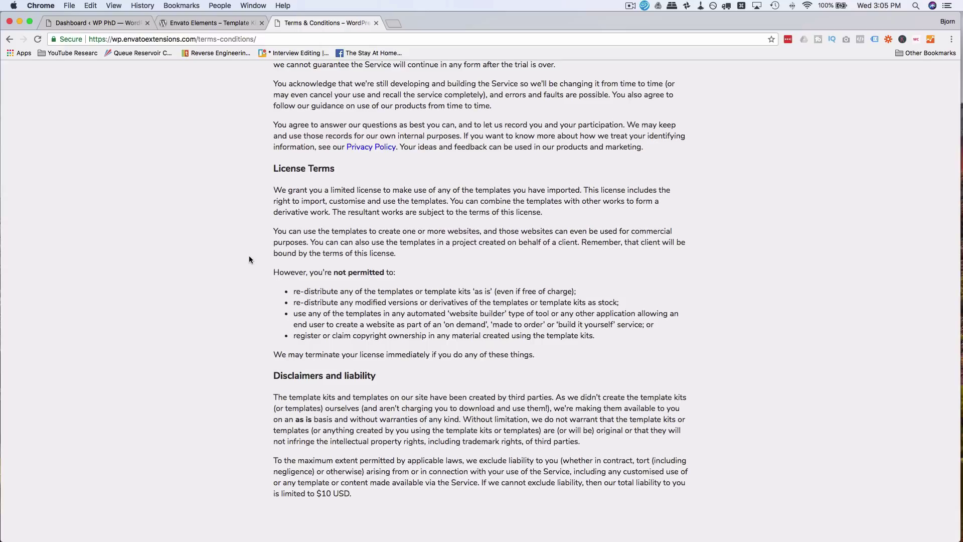
{"action": "scroll", "coordinate": [249, 255], "scroll_direction": "up", "scroll_amount": 5}
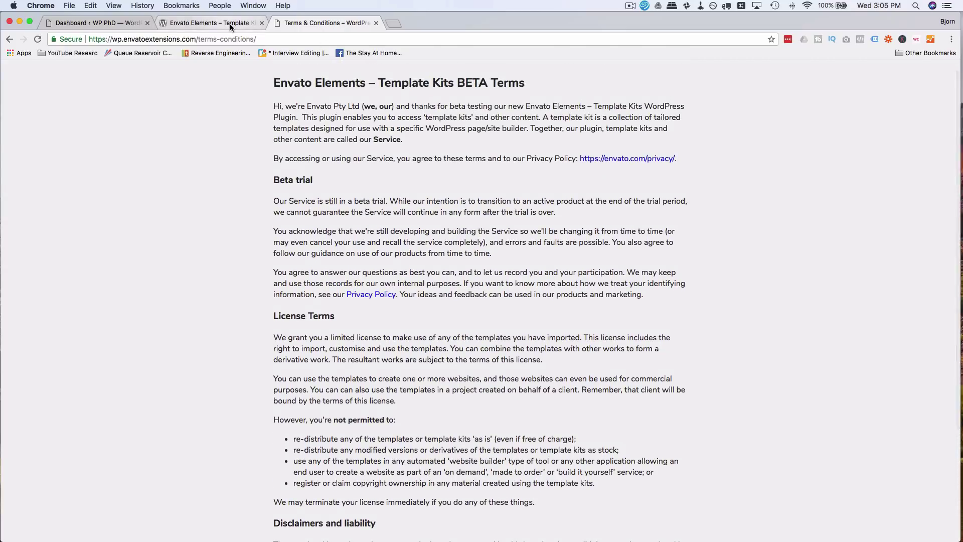
{"action": "left_click", "coordinate": [230, 23]}
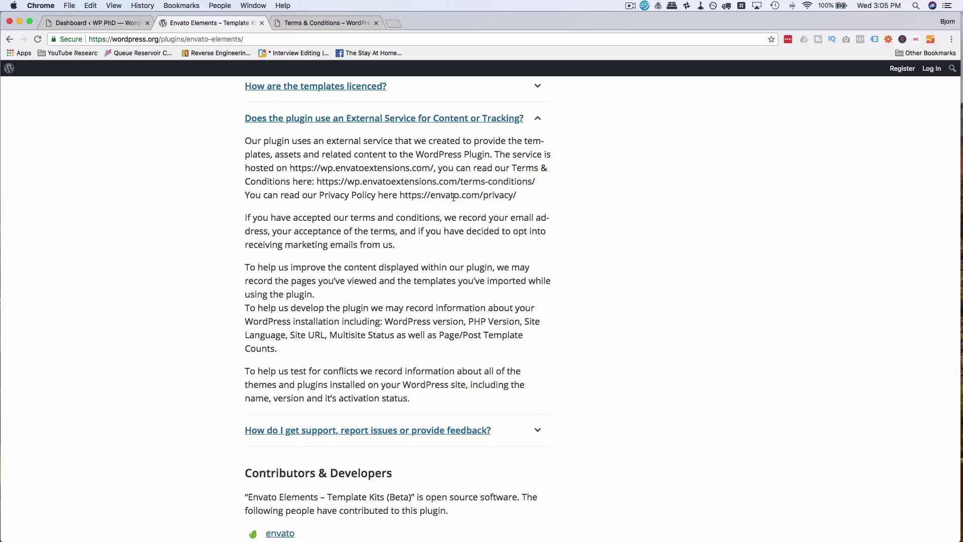
{"action": "left_click_drag", "start_coordinate": [521, 196], "coordinate": [400, 195]}
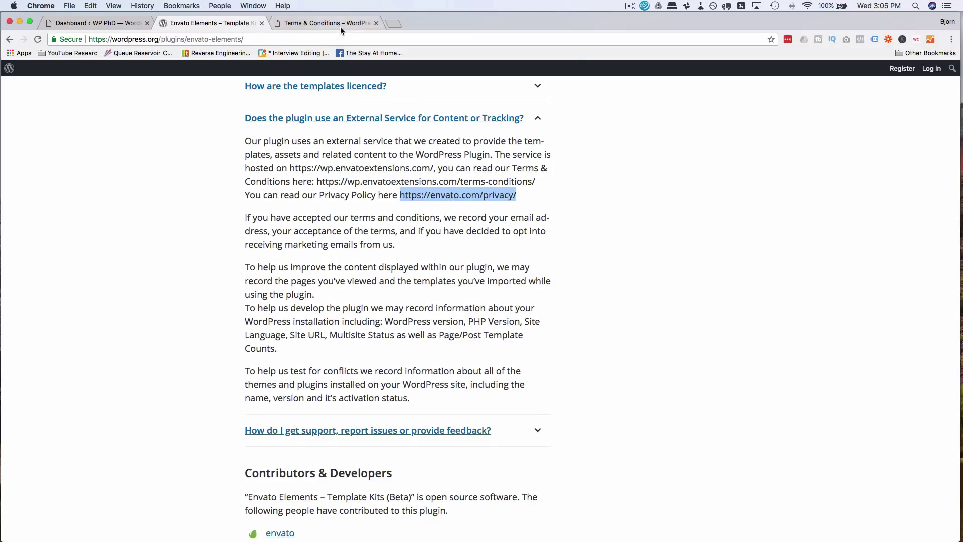
{"action": "left_click", "coordinate": [341, 26]}
{"action": "left_click", "coordinate": [243, 24]}
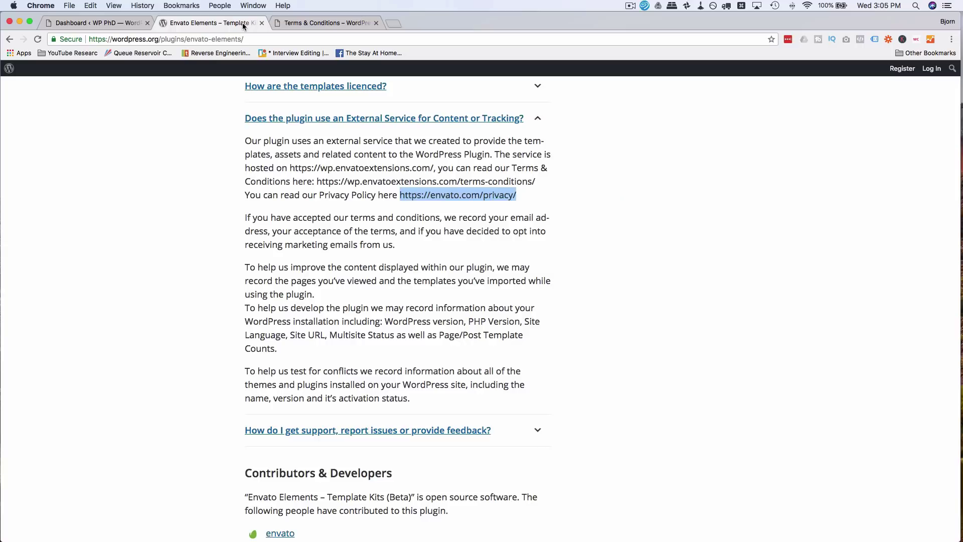
{"action": "scroll", "coordinate": [400, 268], "scroll_direction": "up", "scroll_amount": 10}
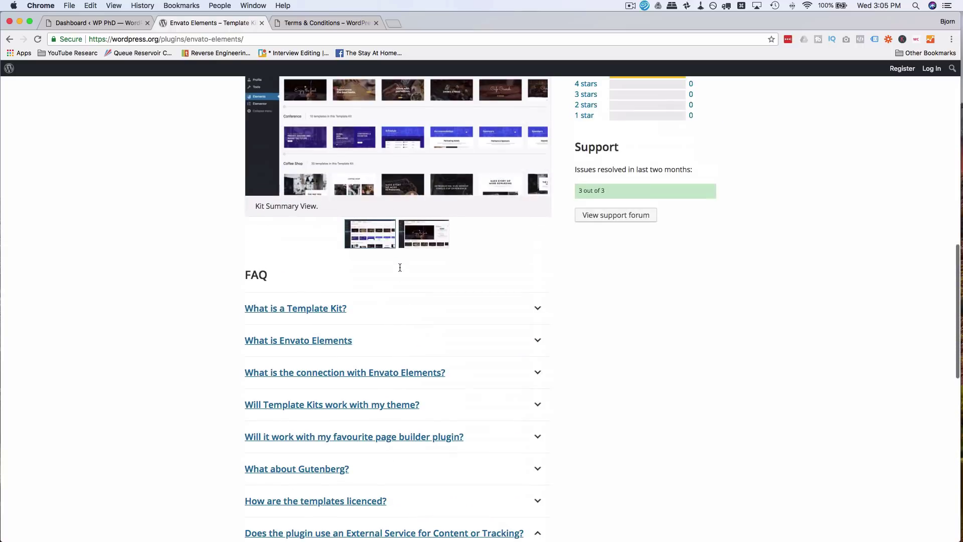
{"action": "scroll", "coordinate": [399, 268], "scroll_direction": "up", "scroll_amount": 8}
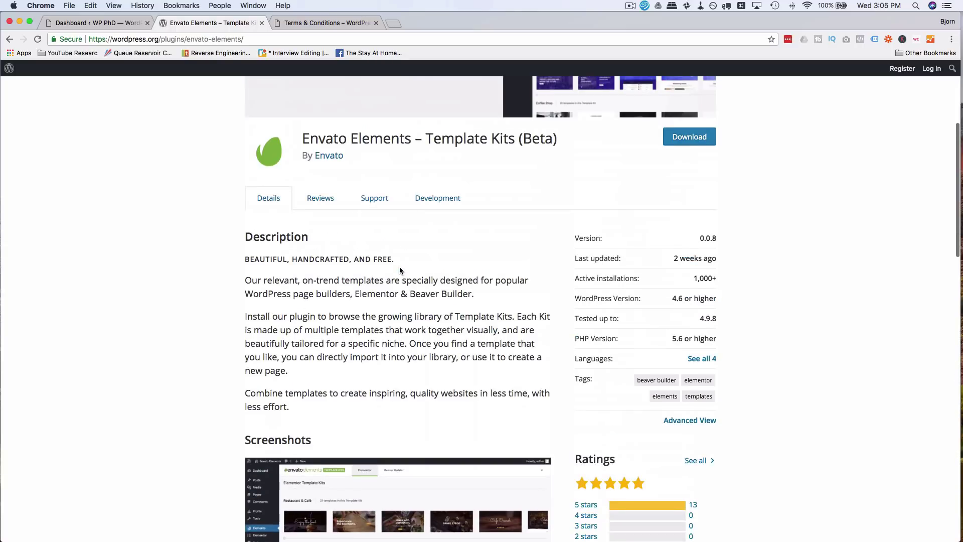
{"action": "scroll", "coordinate": [399, 270], "scroll_direction": "down", "scroll_amount": 11}
{"action": "scroll", "coordinate": [400, 270], "scroll_direction": "down", "scroll_amount": 5}
- Scroll the Terms & Conditions to License Terms and highlight the list of prohibited uses
{"action": "left_click", "coordinate": [331, 23]}
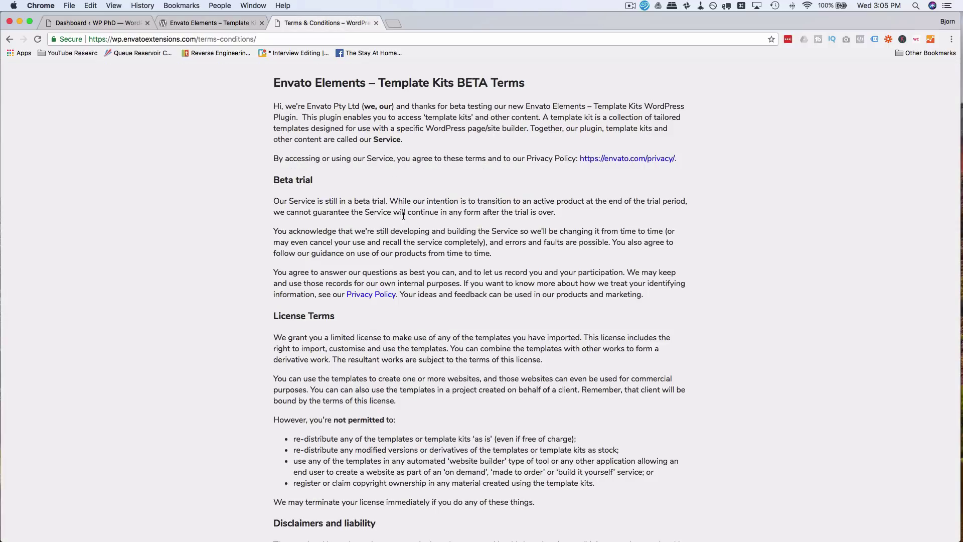
{"action": "scroll", "coordinate": [442, 201], "scroll_direction": "down", "scroll_amount": 5}
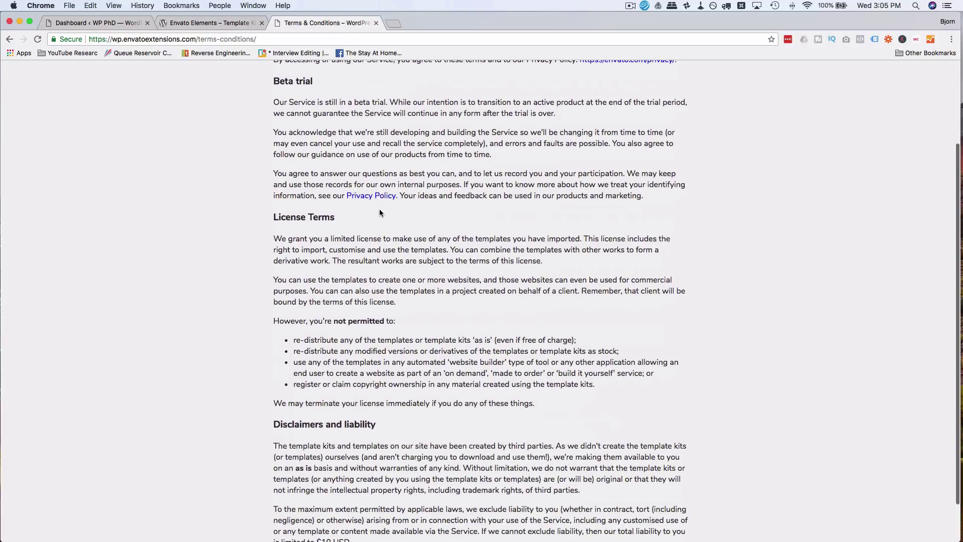
{"action": "scroll", "coordinate": [380, 209], "scroll_direction": "up", "scroll_amount": 5}
{"action": "scroll", "coordinate": [379, 209], "scroll_direction": "down", "scroll_amount": 6}
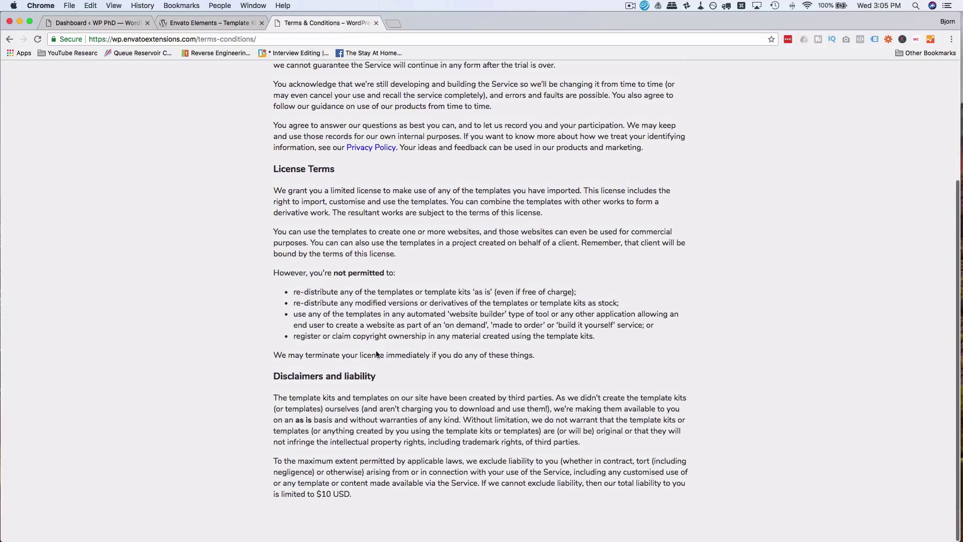
{"action": "left_click_drag", "start_coordinate": [274, 273], "coordinate": [585, 344]}
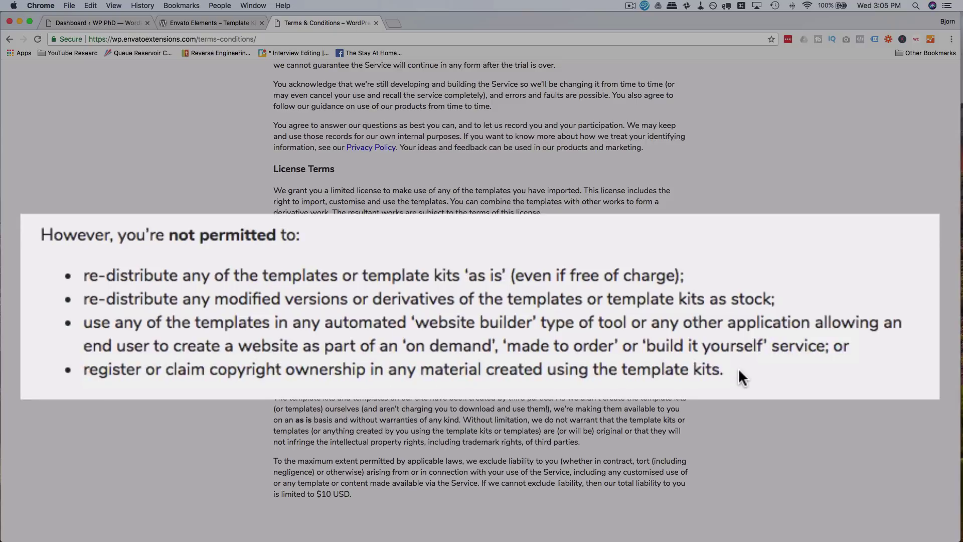
- Highlight the clause banning copyright claims over material created using the template kits, then clear it
{"action": "left_click_drag", "start_coordinate": [731, 369], "coordinate": [68, 372]}
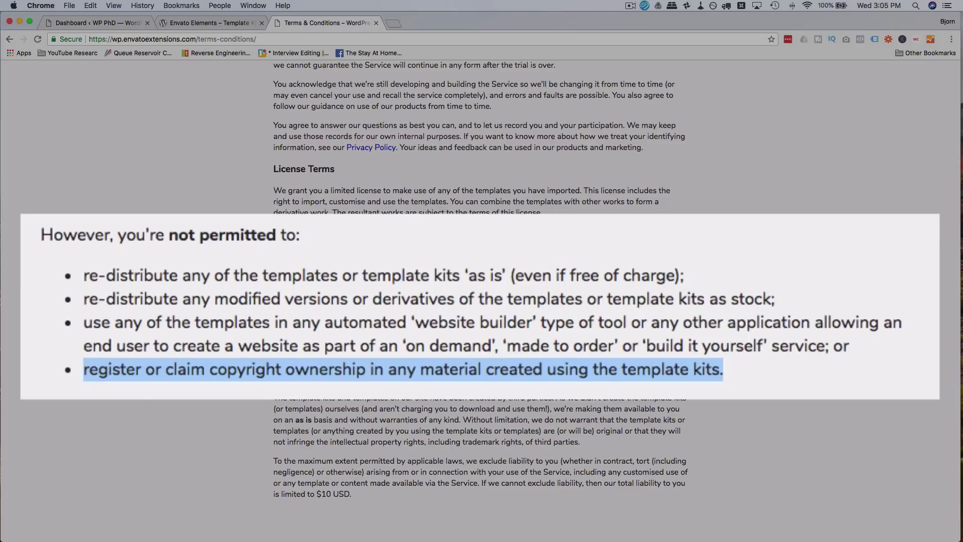
{"action": "double_click", "coordinate": [250, 377]}
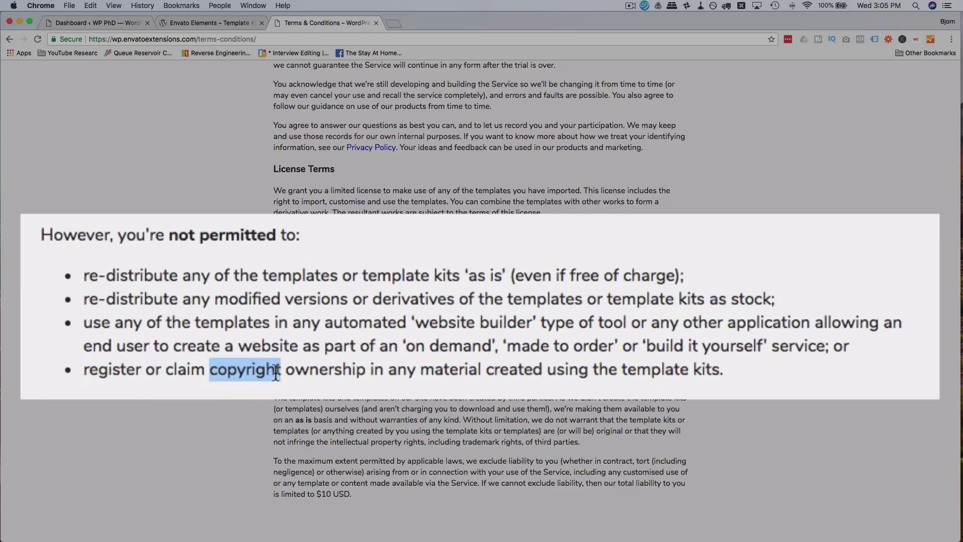
{"action": "left_click_drag", "start_coordinate": [402, 371], "coordinate": [466, 368]}
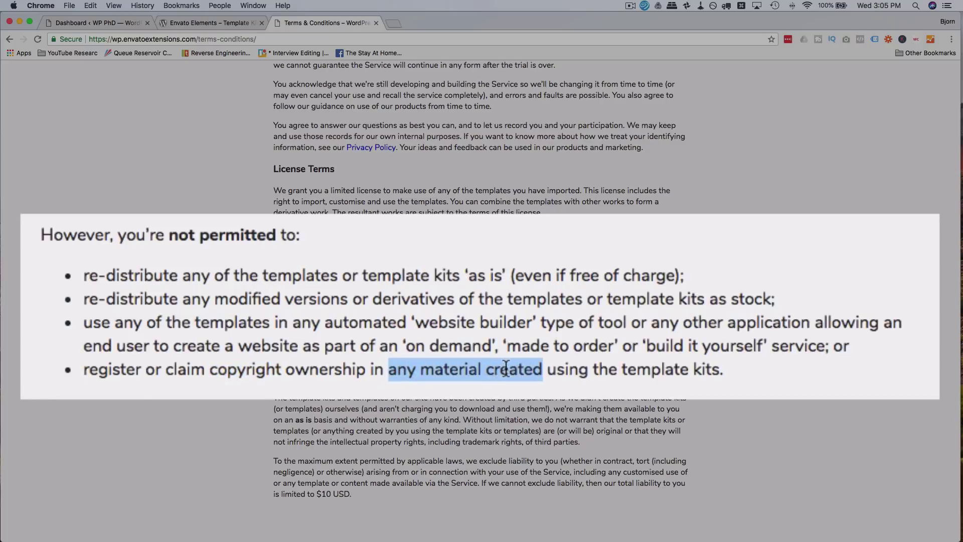
{"action": "left_click_drag", "start_coordinate": [506, 369], "coordinate": [747, 372]}
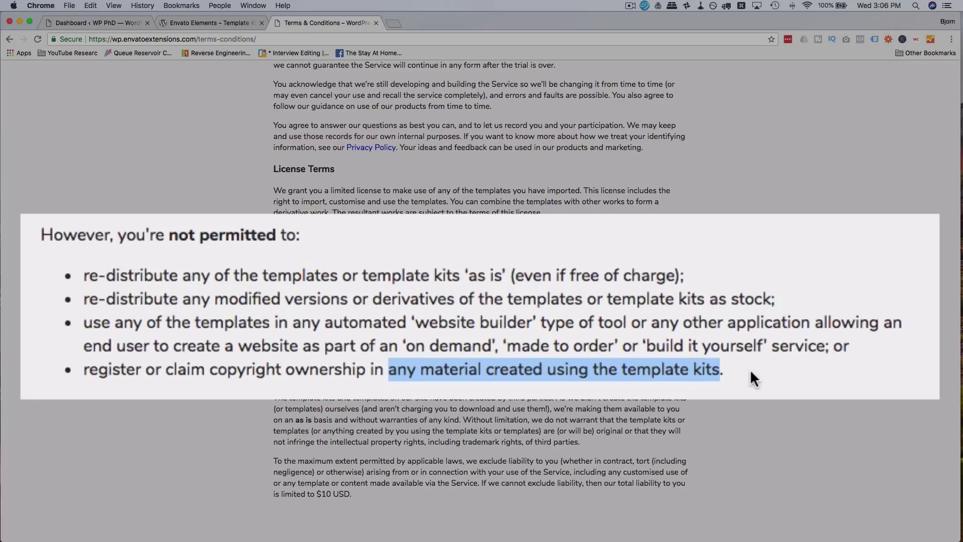
{"action": "left_click", "coordinate": [382, 246]}
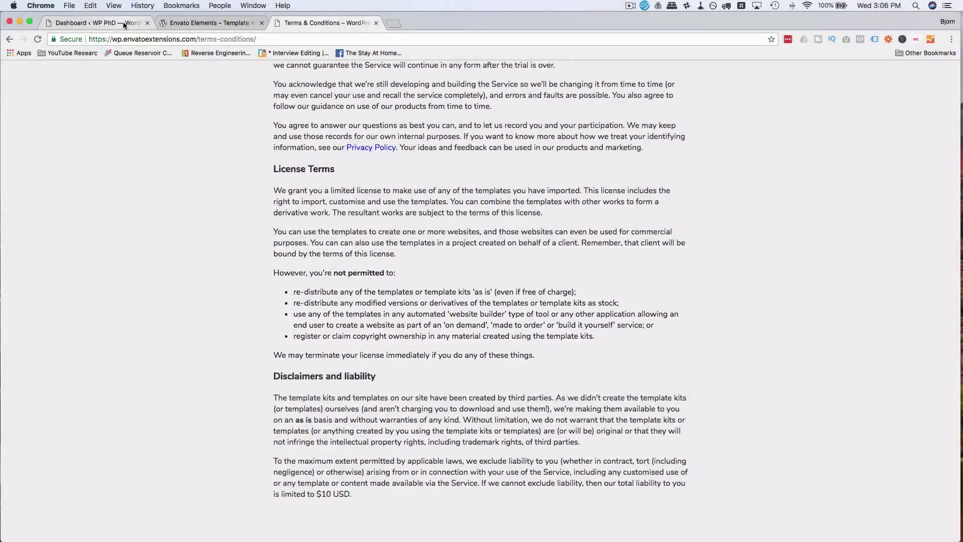
- Glance back at the Envato Elements plugin page, then return to the WordPress dashboard
{"action": "left_click", "coordinate": [95, 23]}
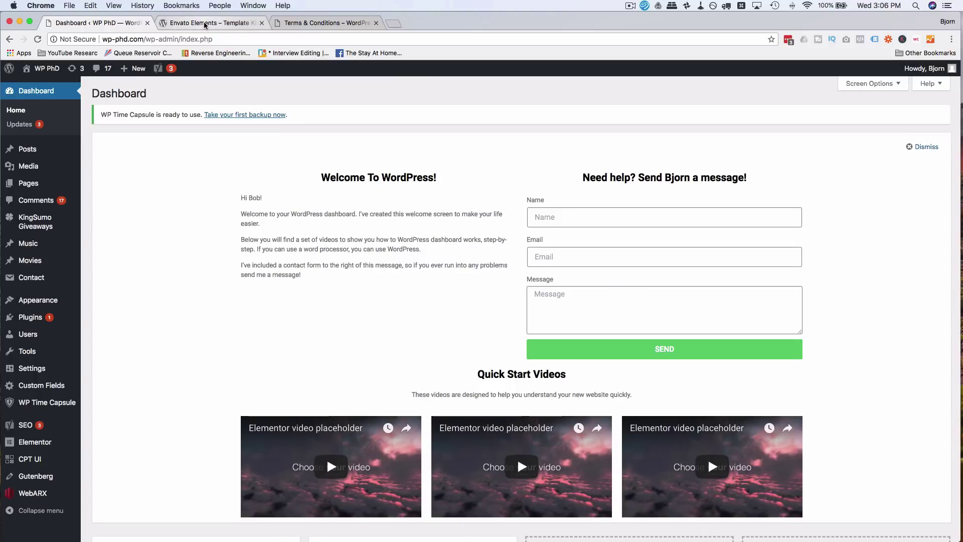
{"action": "left_click", "coordinate": [204, 23]}
{"action": "scroll", "coordinate": [230, 236], "scroll_direction": "up", "scroll_amount": 8}
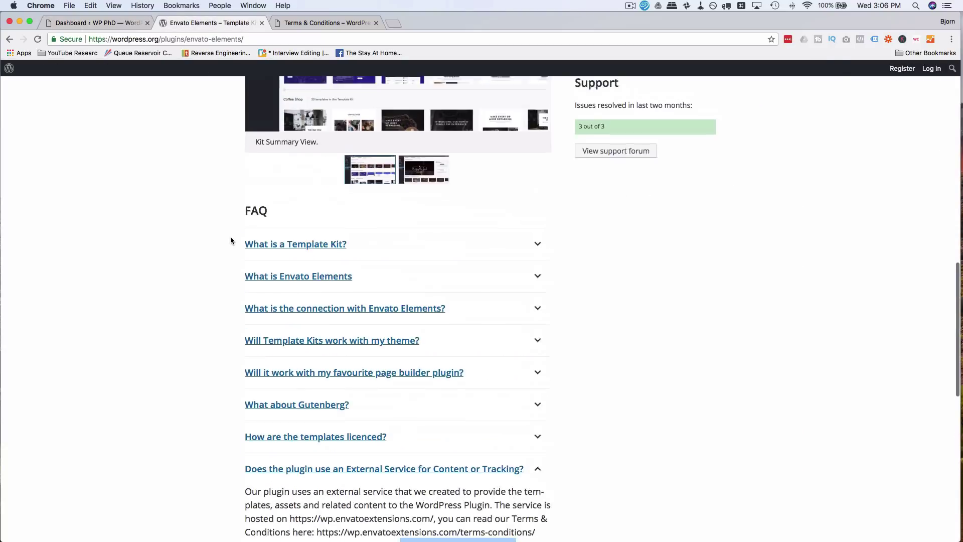
{"action": "scroll", "coordinate": [230, 240], "scroll_direction": "up", "scroll_amount": 10}
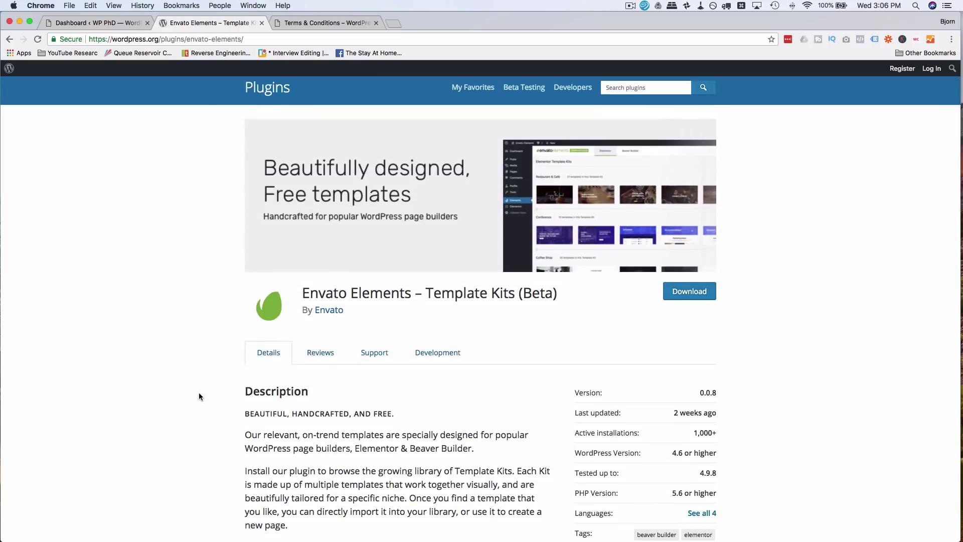
{"action": "scroll", "coordinate": [198, 397], "scroll_direction": "down", "scroll_amount": 3}
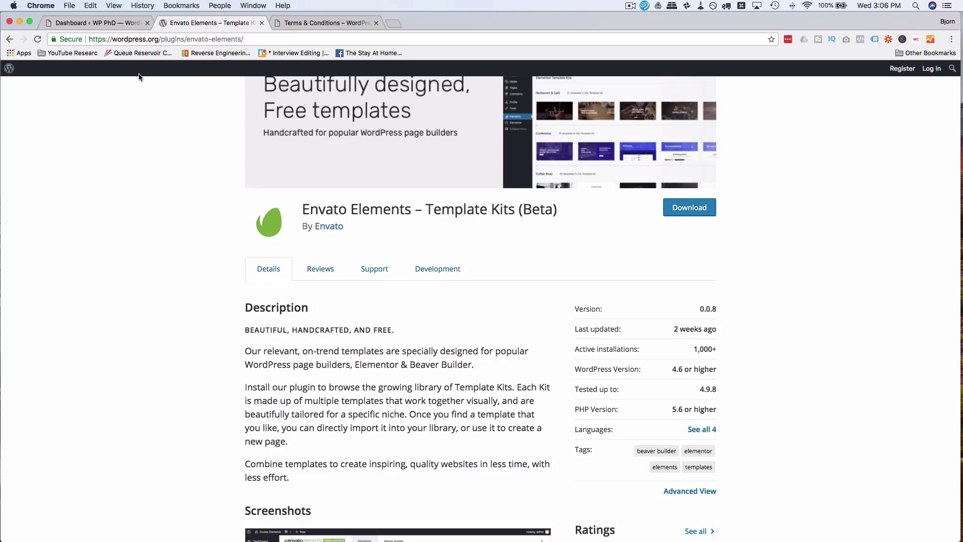
{"action": "left_click", "coordinate": [125, 24]}
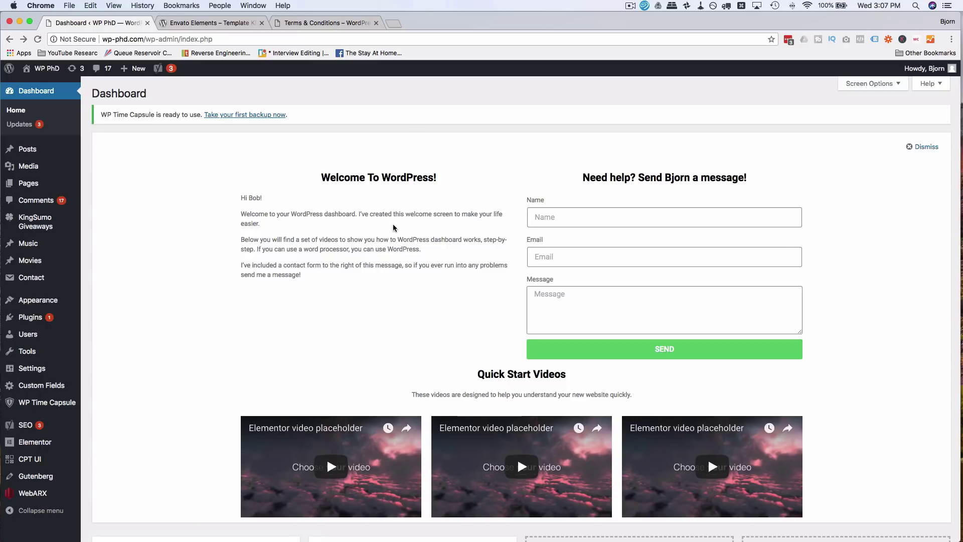
- Search Plugins > Add New for 'envato' to list Envato Elements – Template Kits (Beta)
{"action": "mouse_move", "coordinate": [64, 321]}
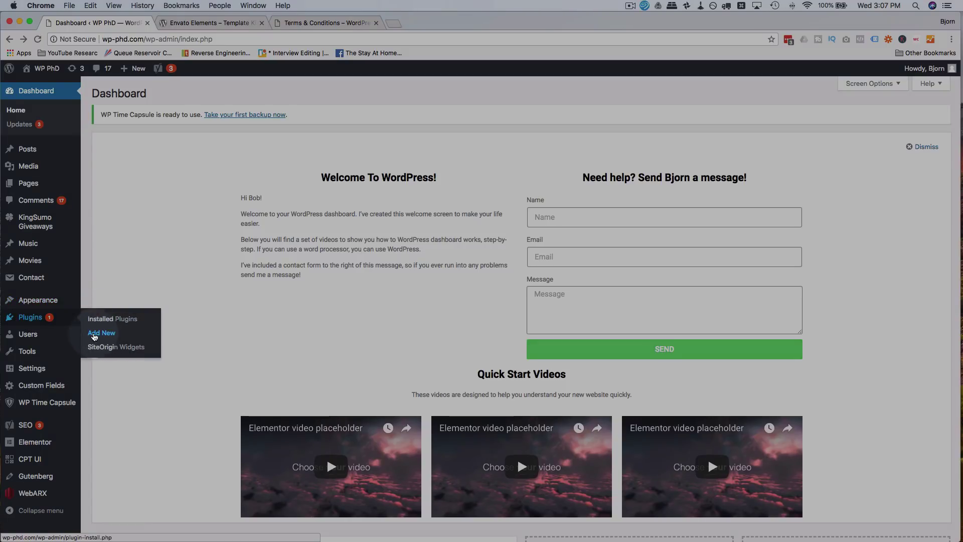
{"action": "left_click", "coordinate": [94, 337]}
{"action": "left_click", "coordinate": [805, 121]}
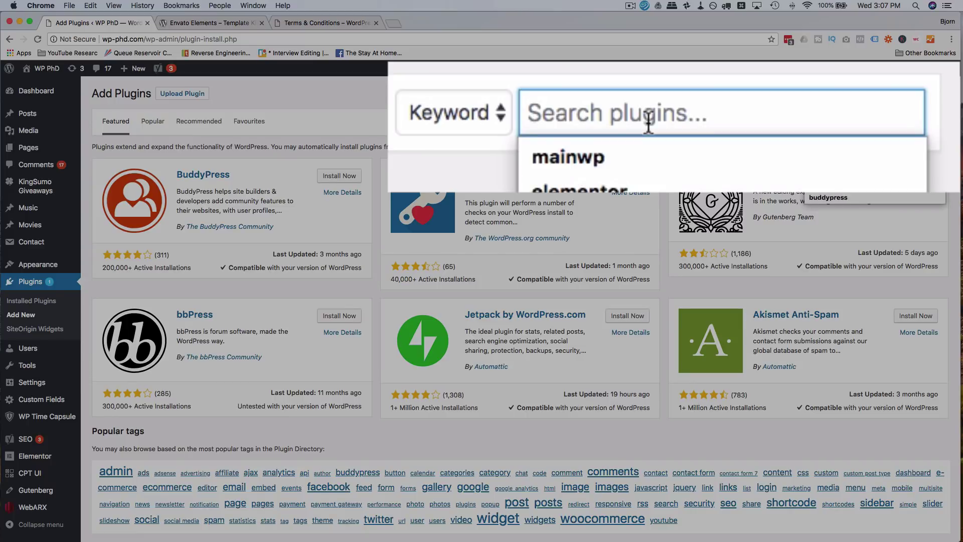
{"action": "type", "text": "envato"}
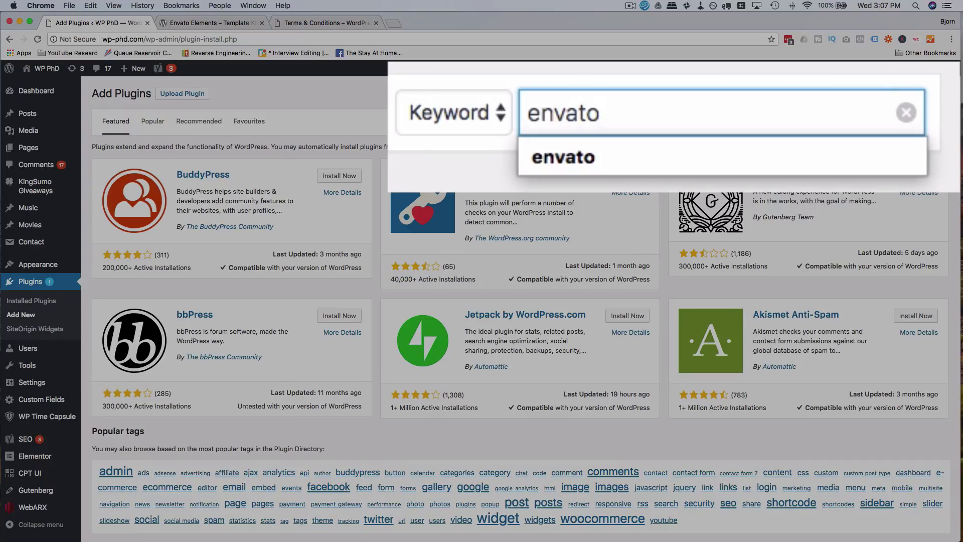
{"action": "key", "text": "Return"}
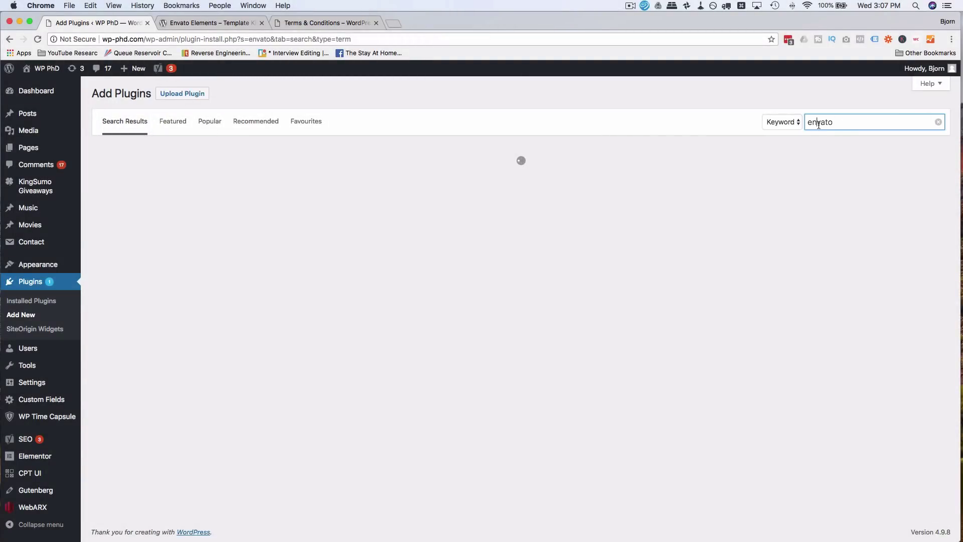
{"action": "left_click", "coordinate": [819, 125]}
{"action": "left_click", "coordinate": [717, 119]}
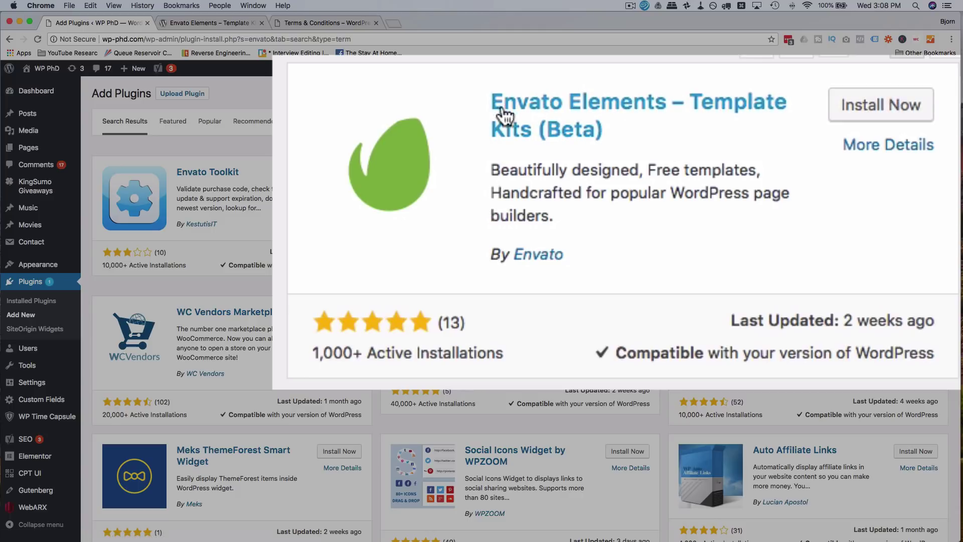
- Install and activate the Envato Elements – Template Kits (Beta) plugin from the search results
{"action": "left_click", "coordinate": [888, 108]}
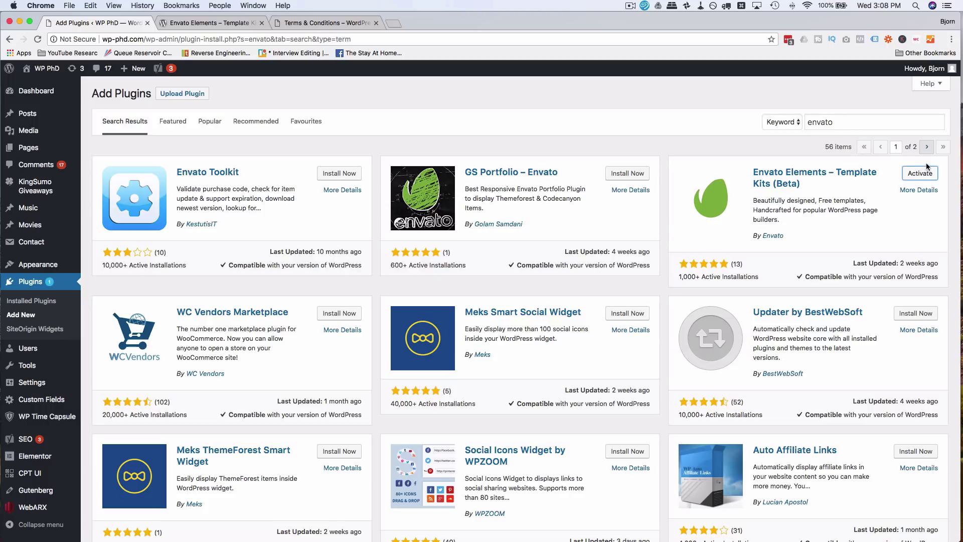
{"action": "left_click", "coordinate": [917, 175]}
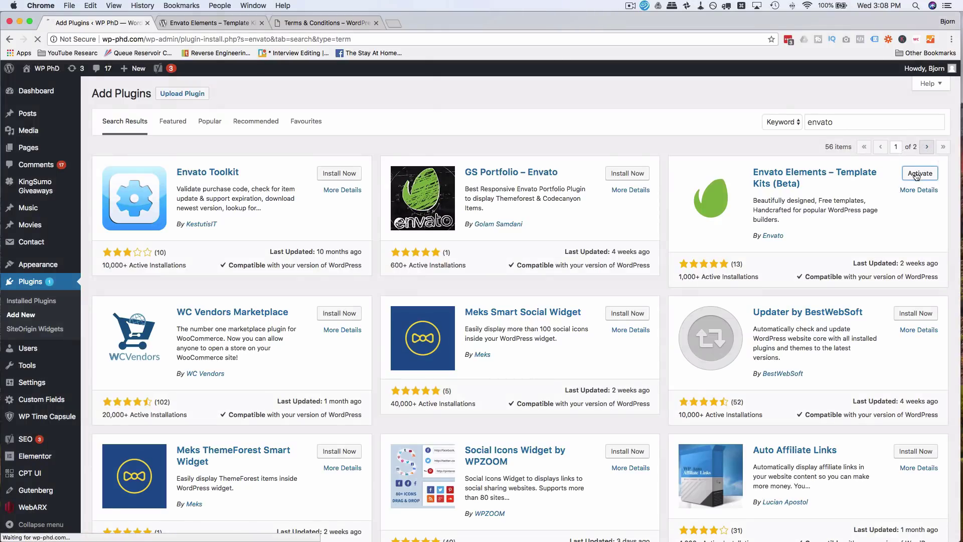
{"action": "mouse_move", "coordinate": [45, 352]}
{"action": "scroll", "coordinate": [45, 351], "scroll_direction": "down", "scroll_amount": 3}
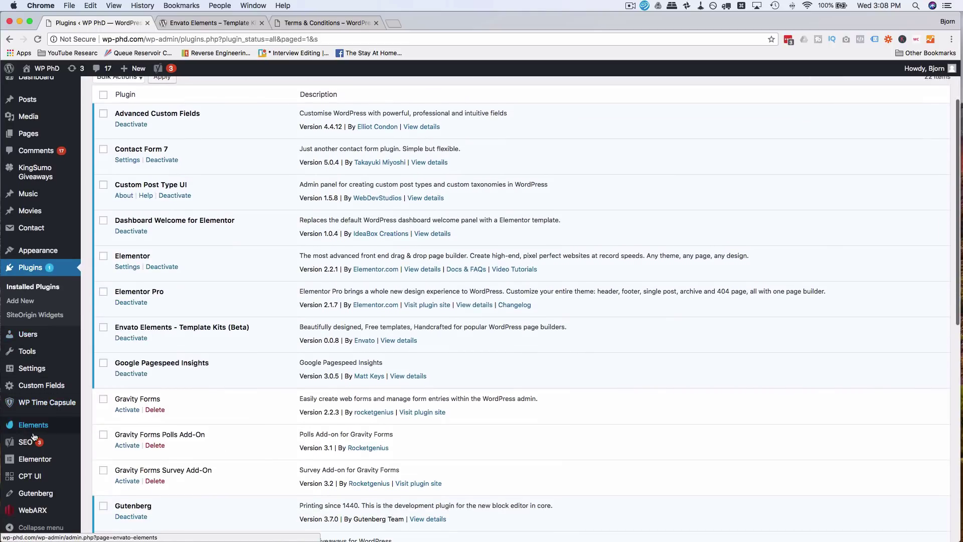
- Open the Envato Elements welcome form and delete the prefilled email address
{"action": "left_click", "coordinate": [51, 427]}
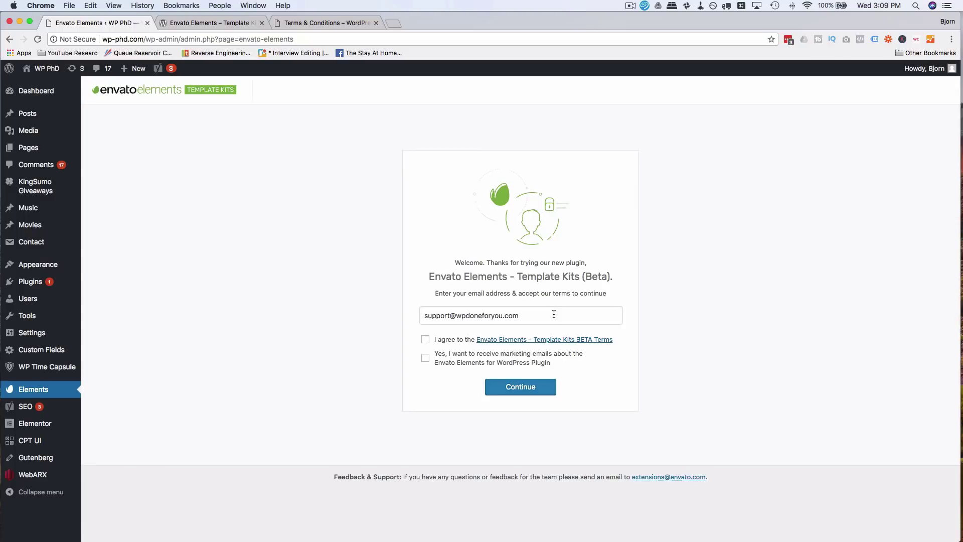
{"action": "left_click_drag", "start_coordinate": [556, 311], "coordinate": [427, 307]}
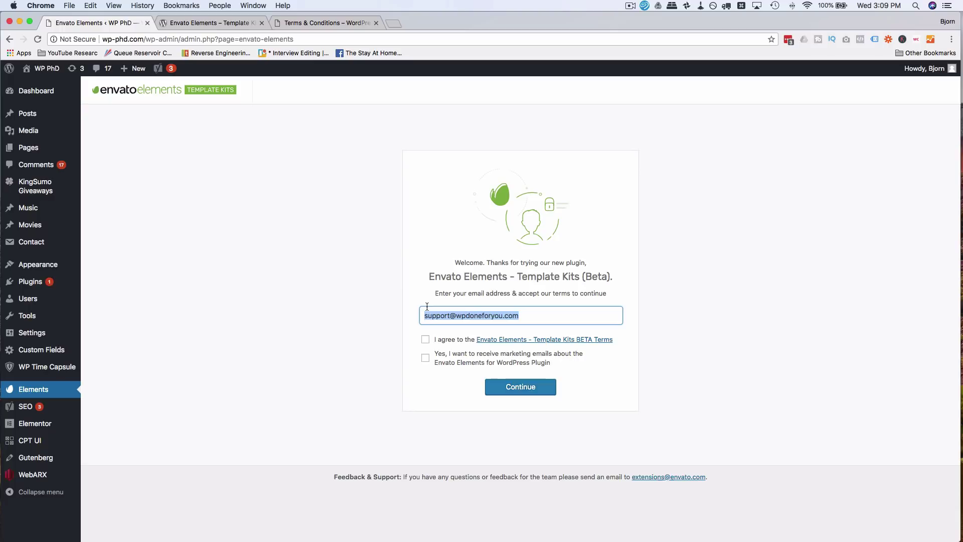
{"action": "key", "text": "BackSpace"}
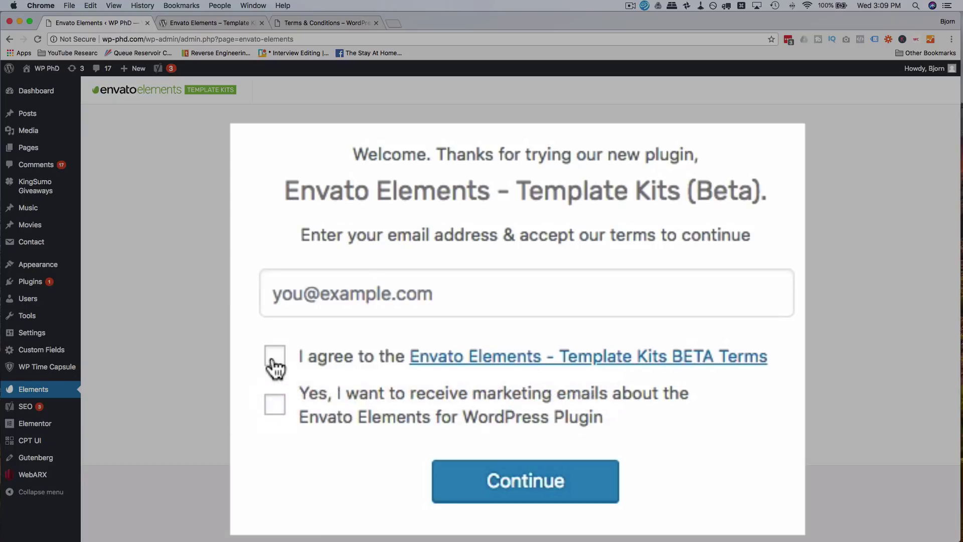
- Accept the Template Kits BETA terms and submit, getting the invalid email activation error
{"action": "left_click", "coordinate": [275, 357]}
{"action": "left_click", "coordinate": [272, 356]}
{"action": "left_click", "coordinate": [563, 496]}
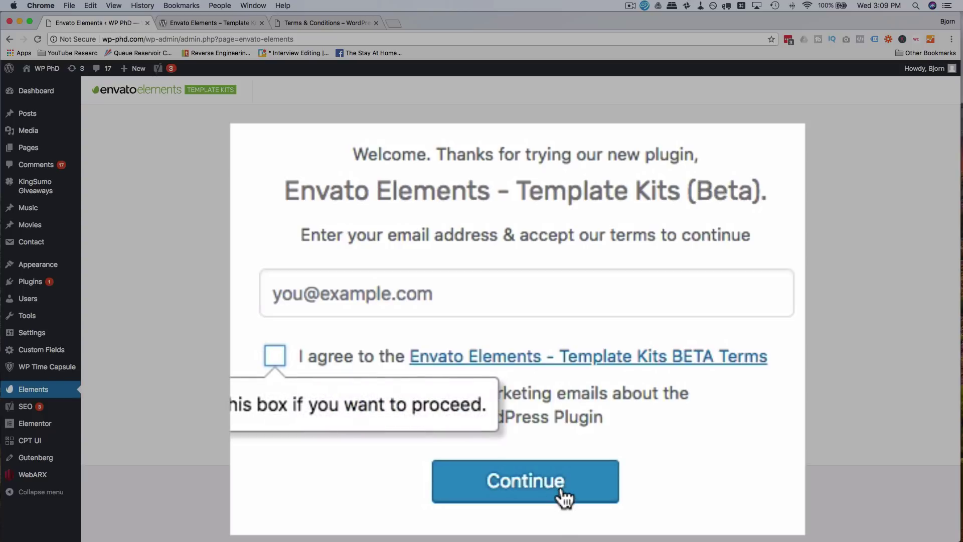
{"action": "left_click", "coordinate": [271, 357]}
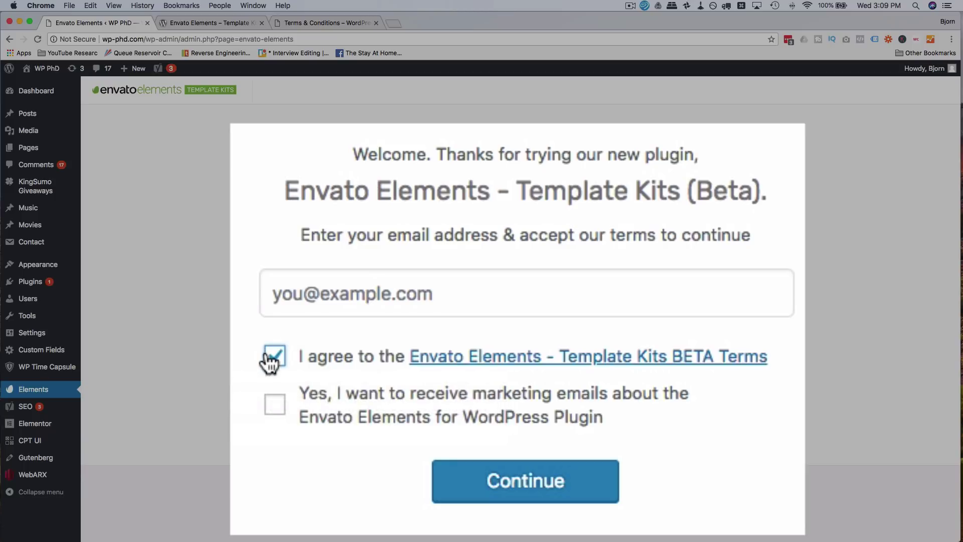
{"action": "left_click", "coordinate": [525, 485]}
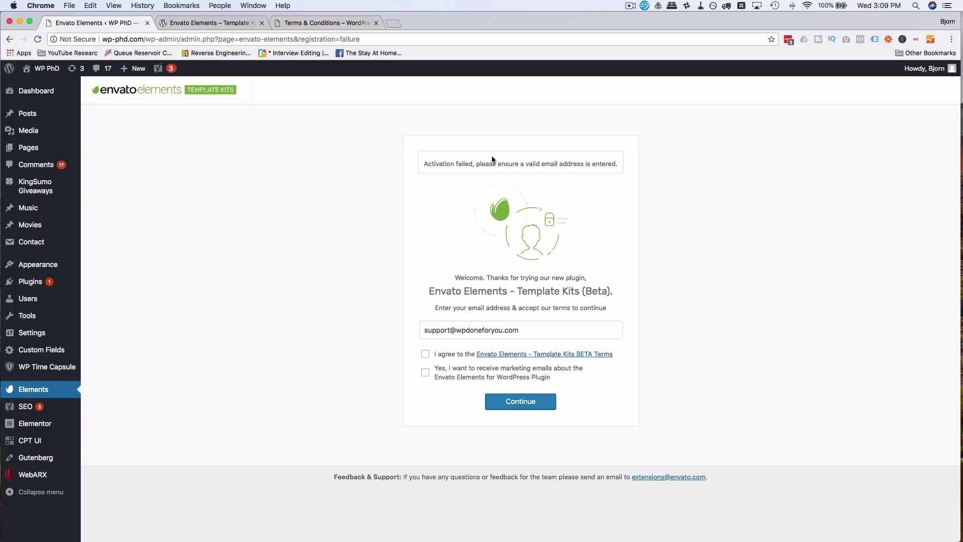
- Enter your own email address, accept the terms, and submit to load the Template Kits library
{"action": "double_click", "coordinate": [481, 327]}
{"action": "key", "text": "super+a"}
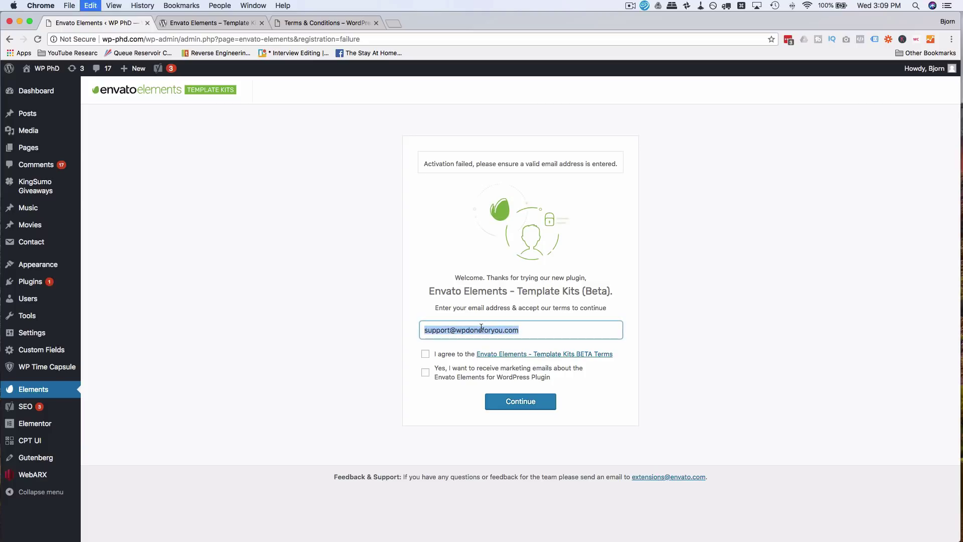
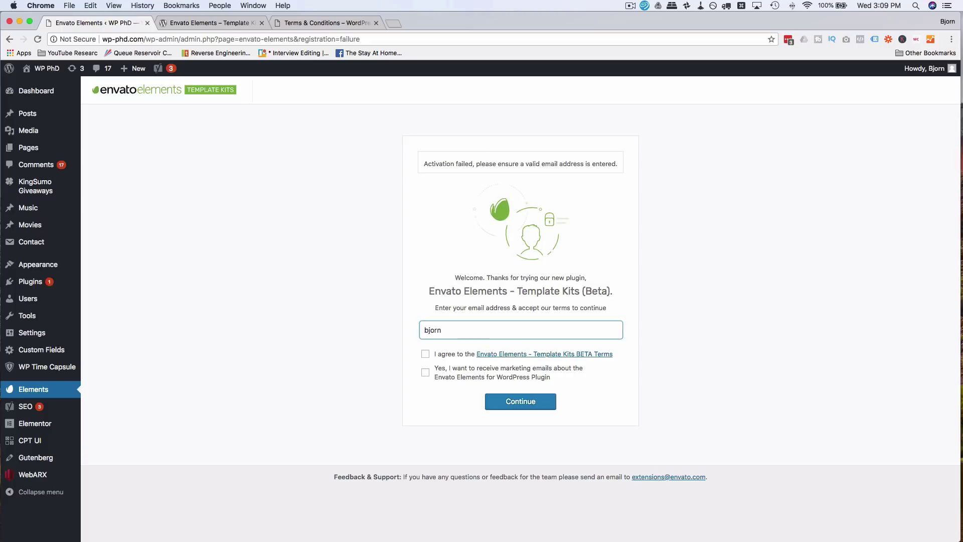
{"action": "left_click", "coordinate": [425, 354]}
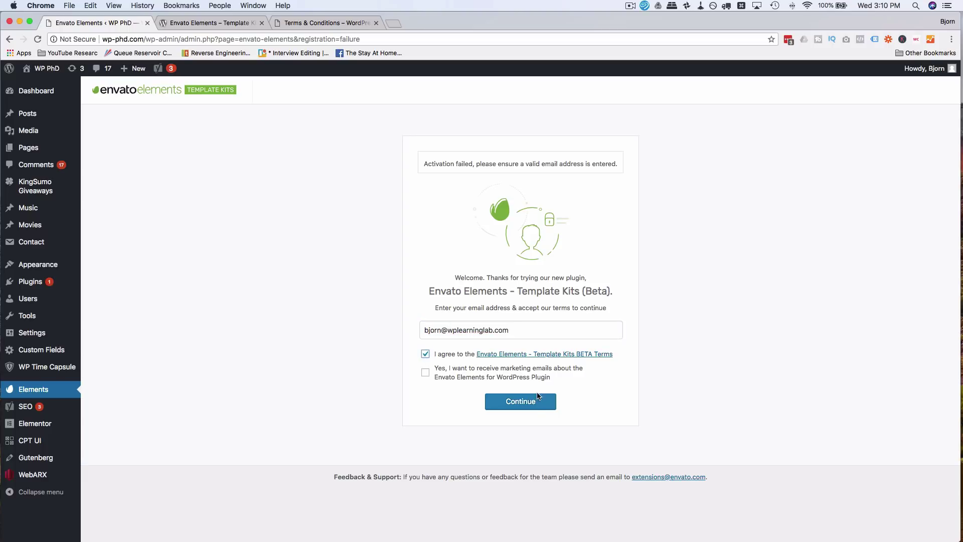
{"action": "left_click", "coordinate": [537, 399]}
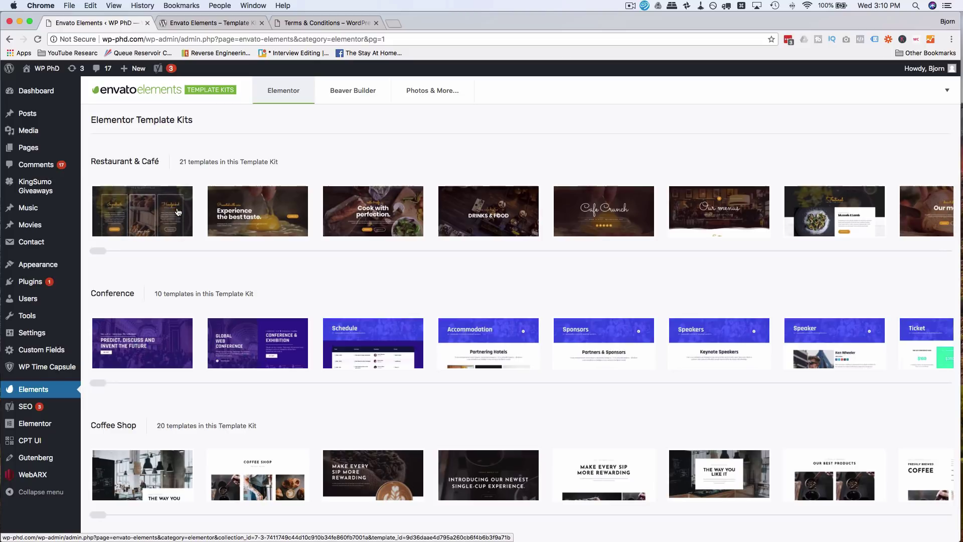
{"action": "scroll", "coordinate": [233, 260], "scroll_direction": "down", "scroll_amount": 5}
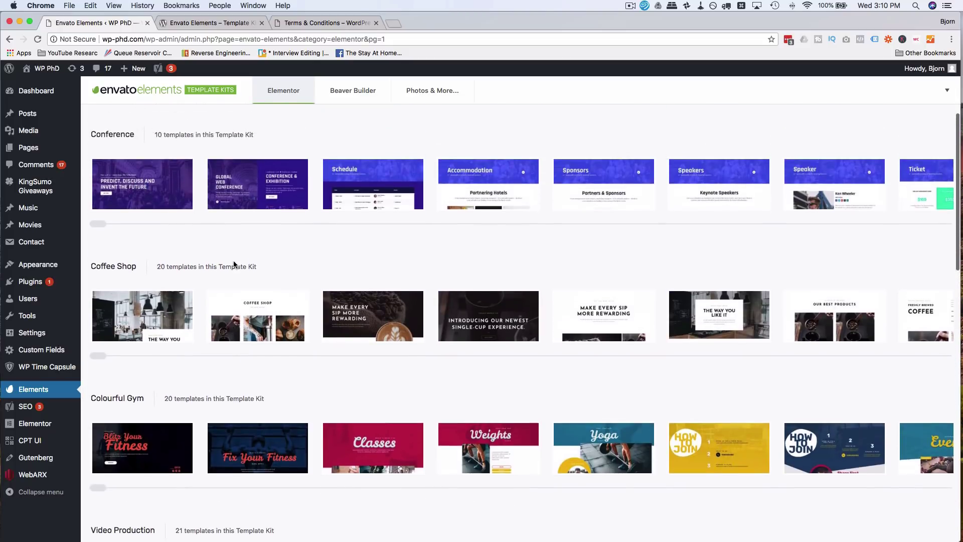
{"action": "scroll", "coordinate": [234, 264], "scroll_direction": "up", "scroll_amount": 5}
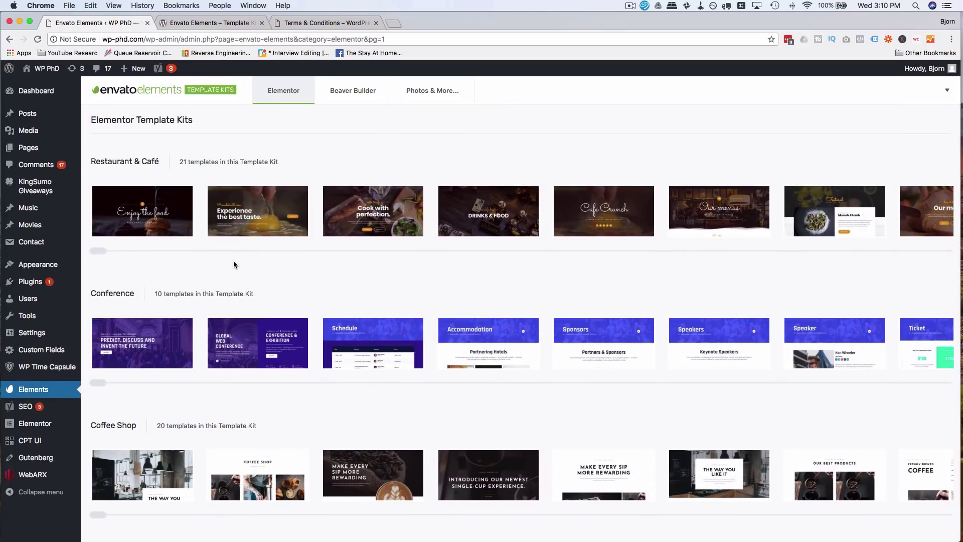
{"action": "left_click", "coordinate": [275, 183]}
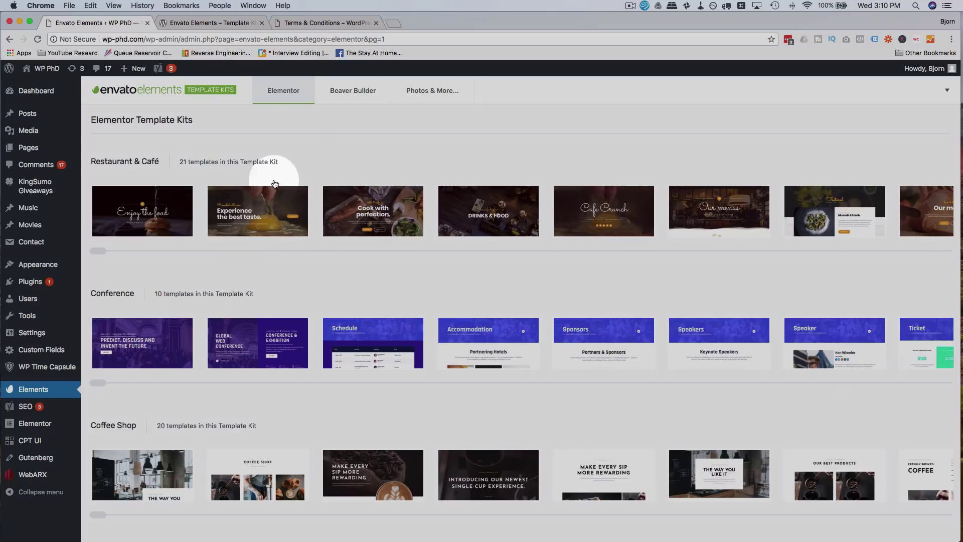
{"action": "left_click", "coordinate": [352, 99]}
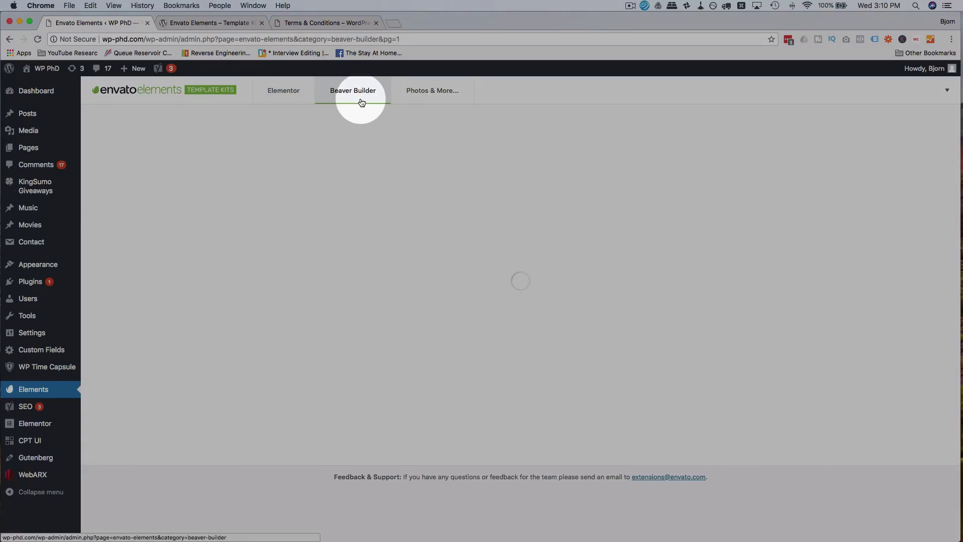
{"action": "left_click", "coordinate": [433, 99]}
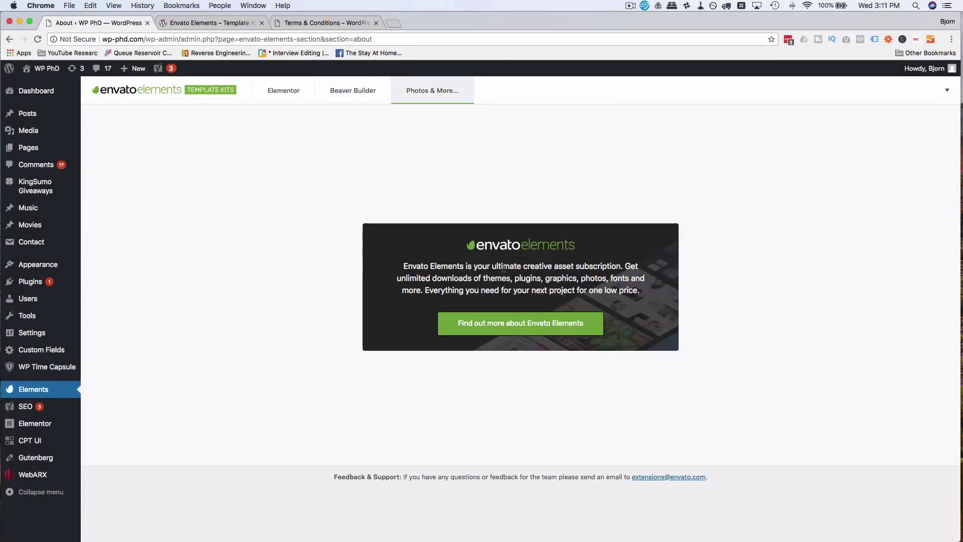
{"action": "left_click", "coordinate": [282, 91]}
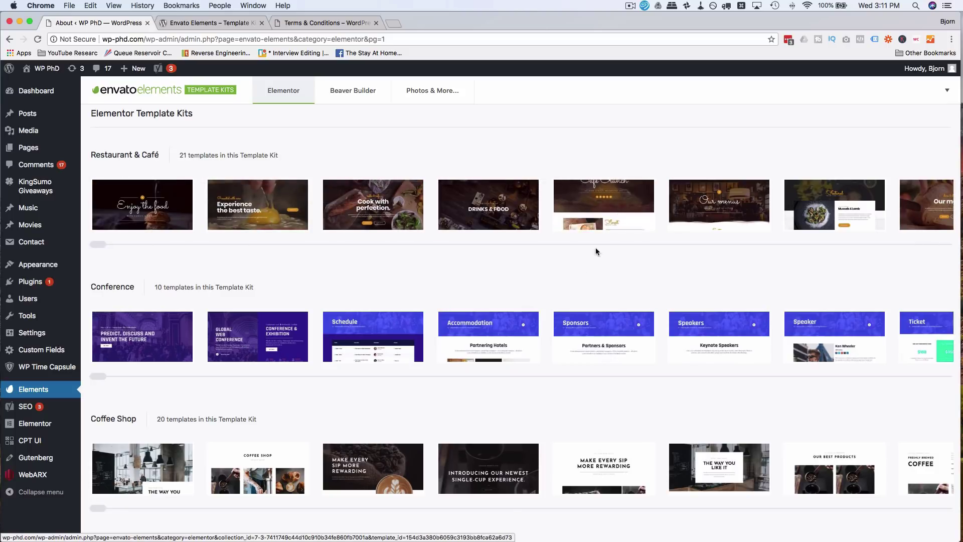
- Scroll through all three pages of Elementor template kits, then back to Restaurant & Café
{"action": "scroll", "coordinate": [598, 232], "scroll_direction": "right", "scroll_amount": 5}
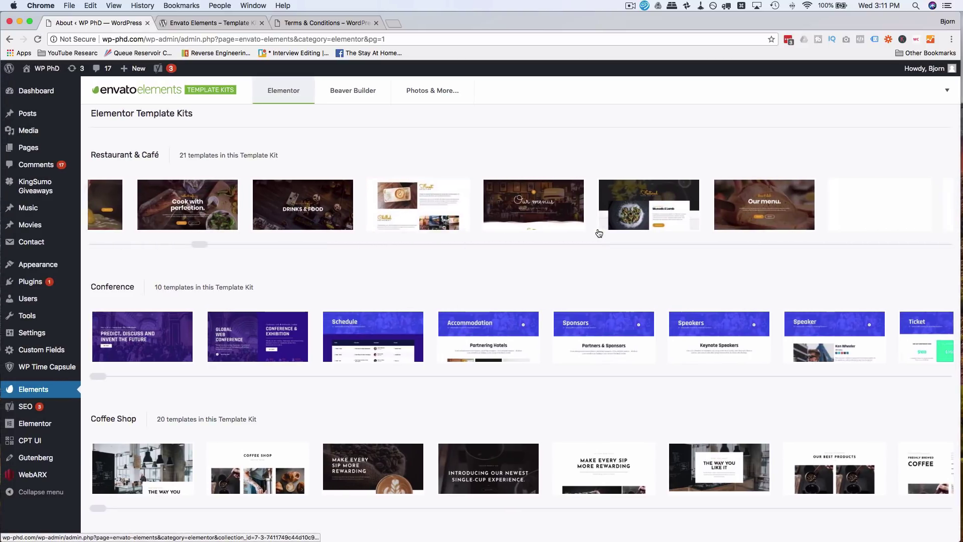
{"action": "scroll", "coordinate": [599, 232], "scroll_direction": "right", "scroll_amount": 6}
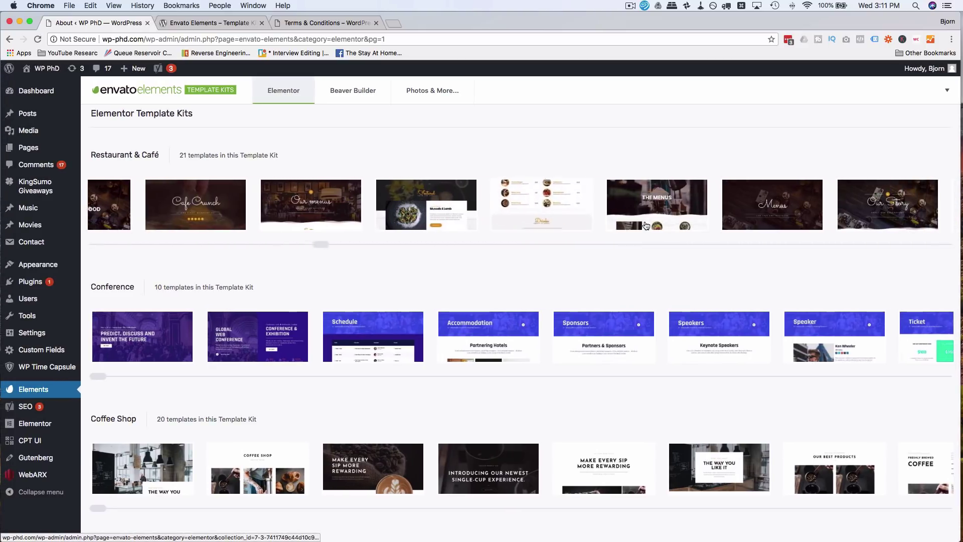
{"action": "scroll", "coordinate": [646, 225], "scroll_direction": "right", "scroll_amount": 11}
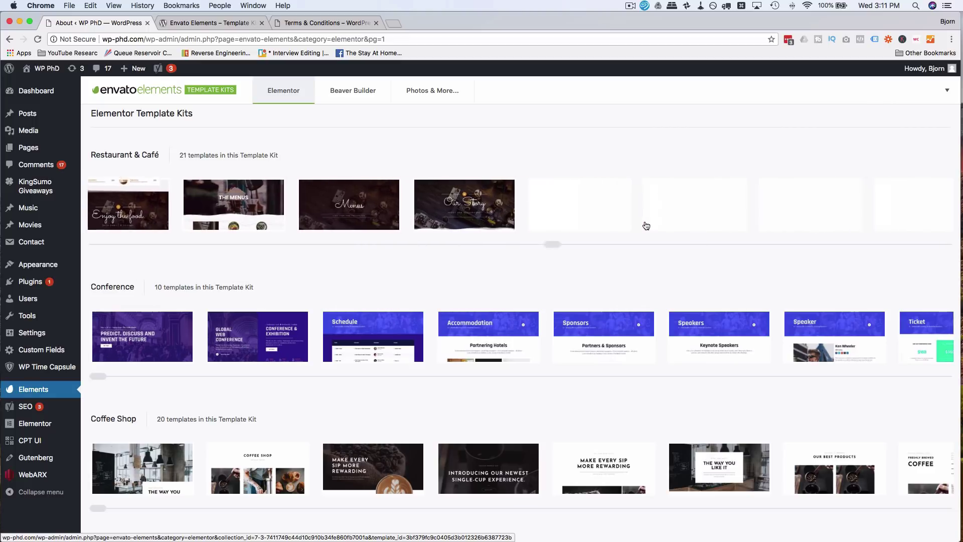
{"action": "scroll", "coordinate": [611, 224], "scroll_direction": "right", "scroll_amount": 8}
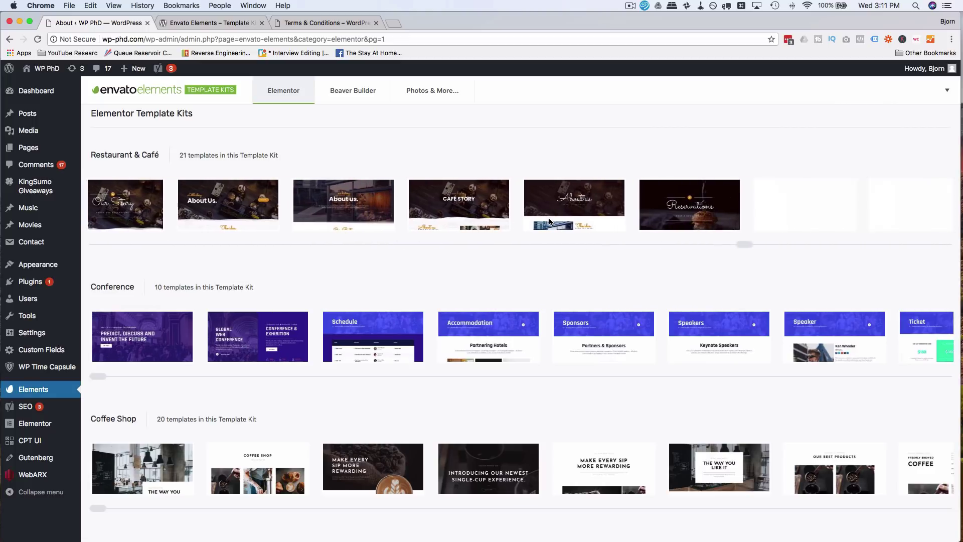
{"action": "scroll", "coordinate": [549, 221], "scroll_direction": "right", "scroll_amount": 9}
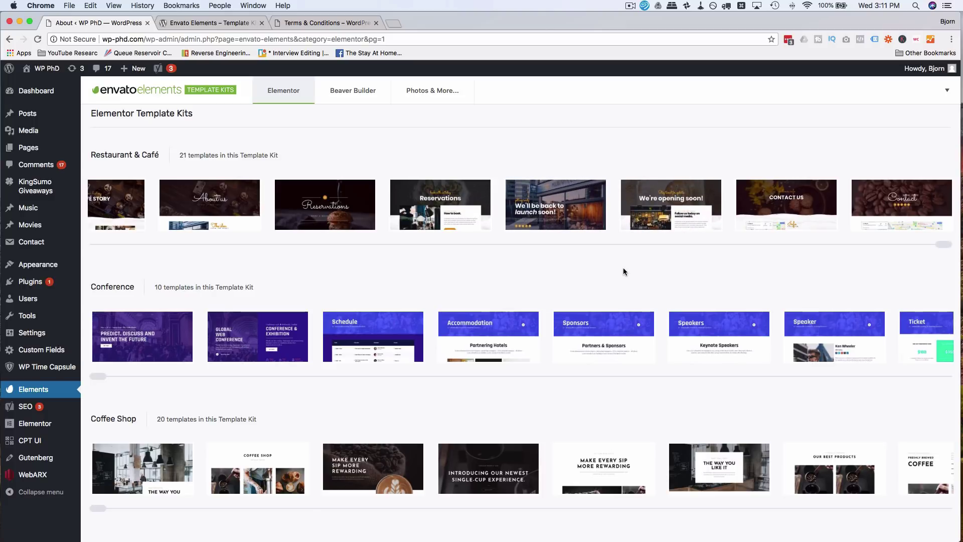
{"action": "scroll", "coordinate": [623, 271], "scroll_direction": "down", "scroll_amount": 5}
{"action": "scroll", "coordinate": [623, 271], "scroll_direction": "up", "scroll_amount": 3}
{"action": "scroll", "coordinate": [425, 271], "scroll_direction": "down", "scroll_amount": 2}
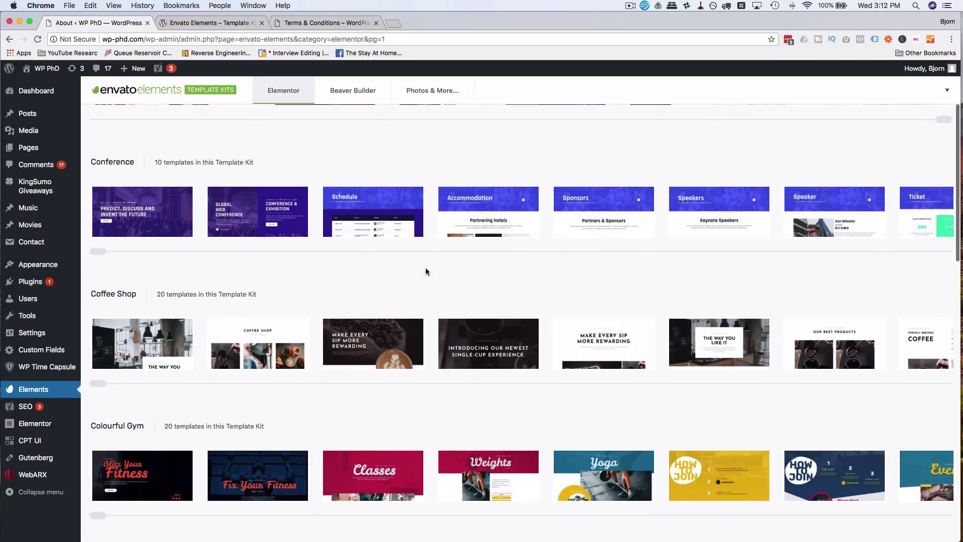
{"action": "scroll", "coordinate": [425, 272], "scroll_direction": "down", "scroll_amount": 1}
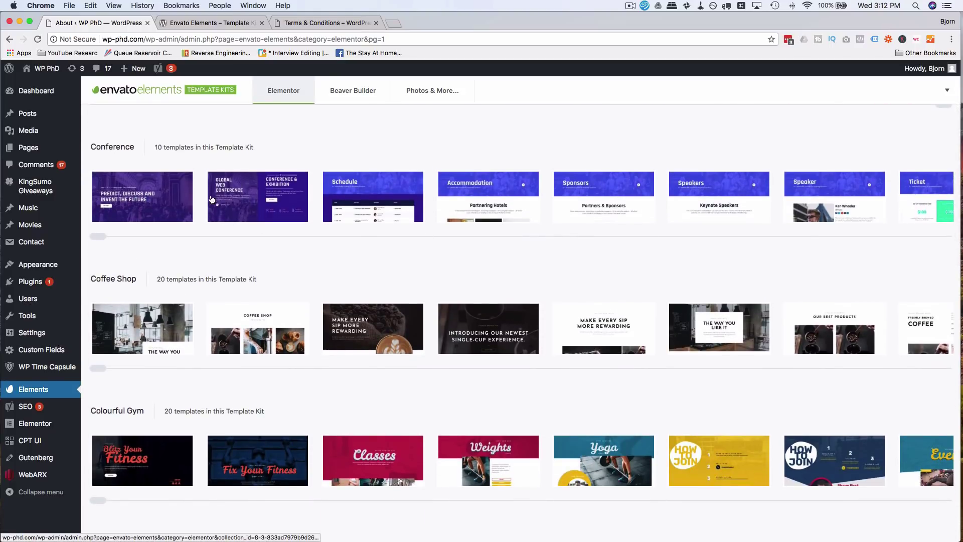
{"action": "scroll", "coordinate": [189, 208], "scroll_direction": "right", "scroll_amount": 5}
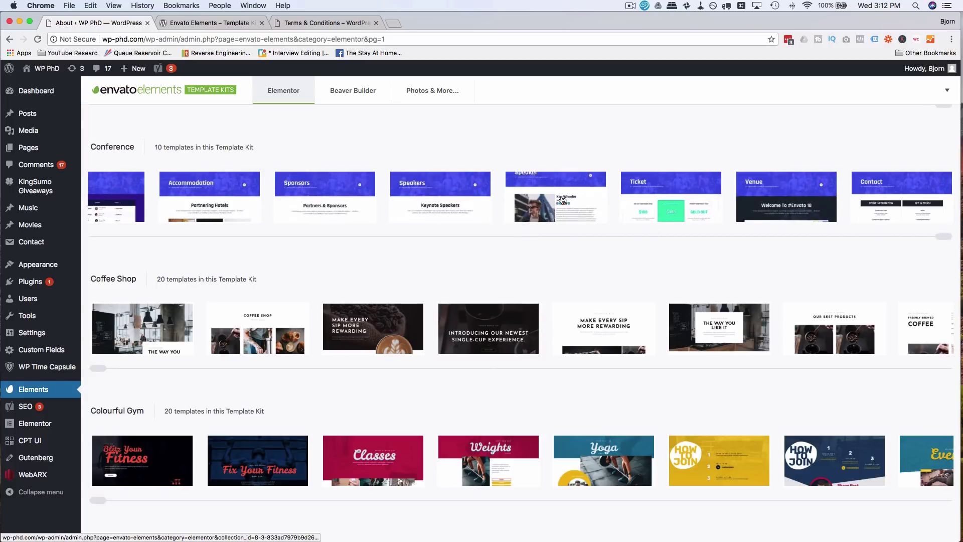
{"action": "scroll", "coordinate": [423, 249], "scroll_direction": "down", "scroll_amount": 4}
{"action": "scroll", "coordinate": [422, 249], "scroll_direction": "down", "scroll_amount": 5}
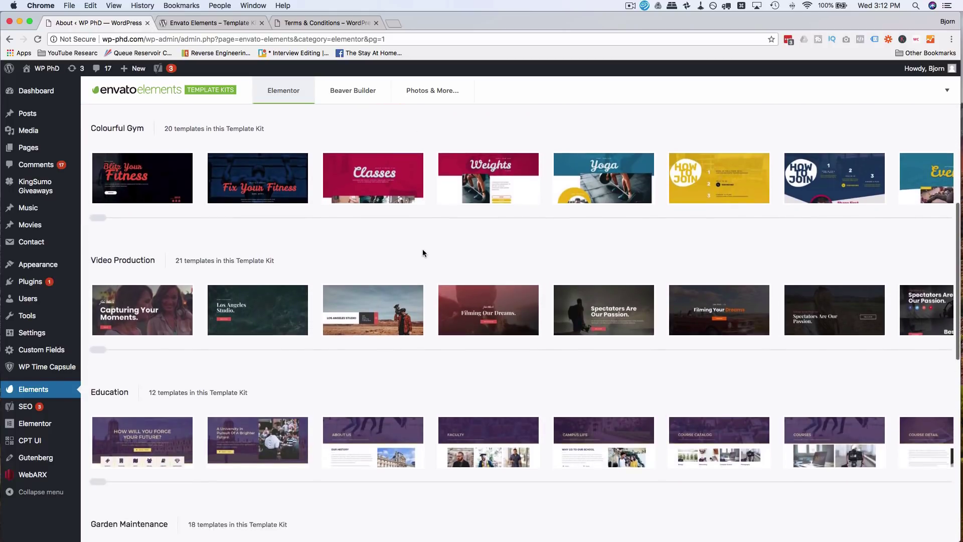
{"action": "scroll", "coordinate": [371, 264], "scroll_direction": "down", "scroll_amount": 5}
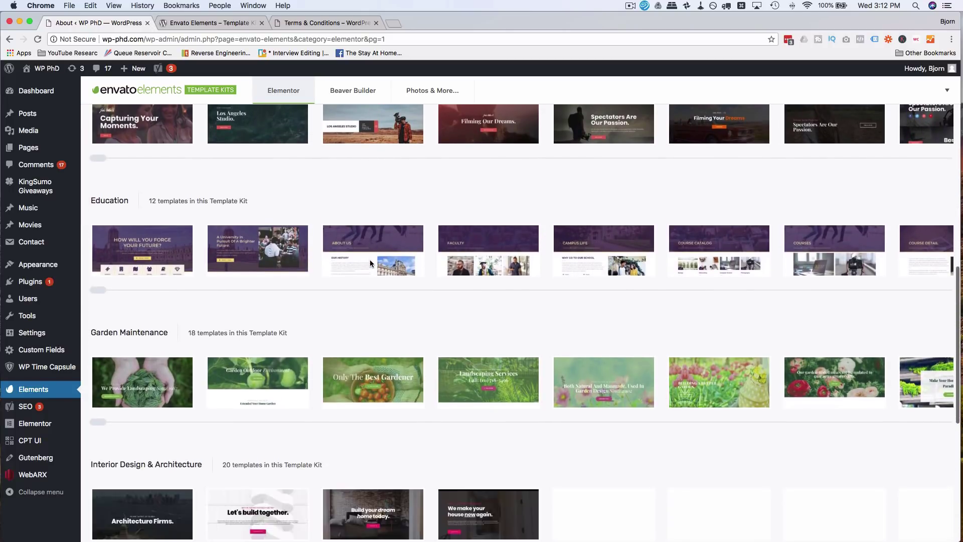
{"action": "scroll", "coordinate": [371, 263], "scroll_direction": "down", "scroll_amount": 5}
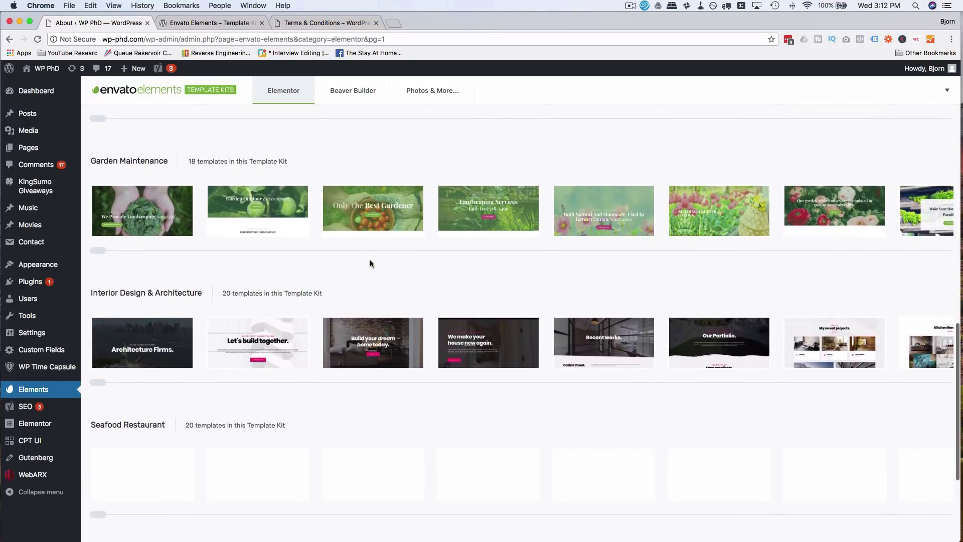
{"action": "scroll", "coordinate": [317, 257], "scroll_direction": "down", "scroll_amount": 2}
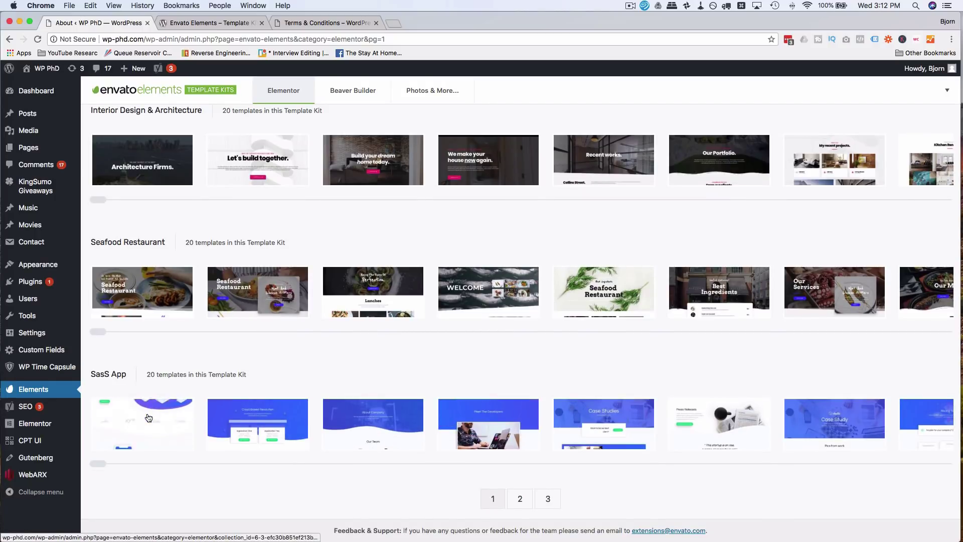
{"action": "scroll", "coordinate": [311, 327], "scroll_direction": "up", "scroll_amount": 10}
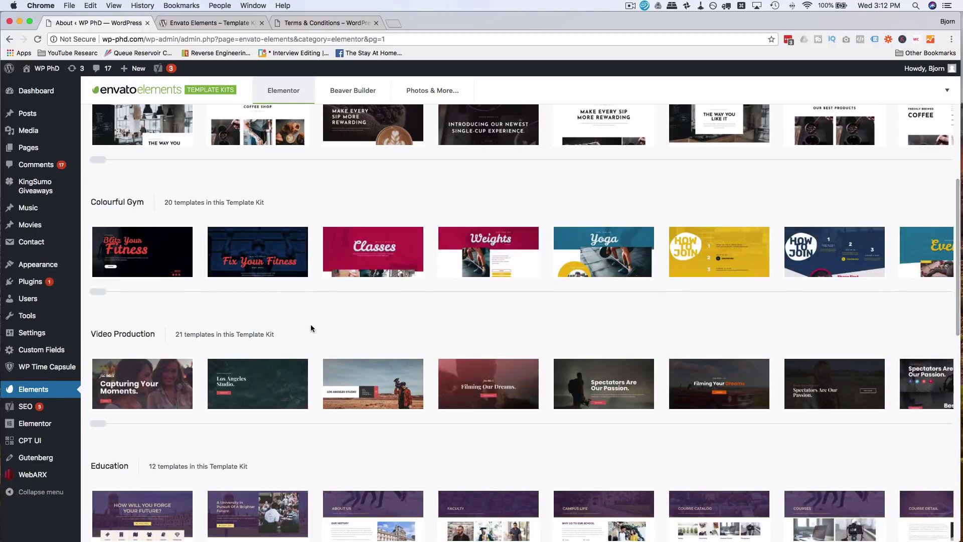
{"action": "scroll", "coordinate": [311, 326], "scroll_direction": "up", "scroll_amount": 5}
{"action": "scroll", "coordinate": [311, 325], "scroll_direction": "up", "scroll_amount": 3}
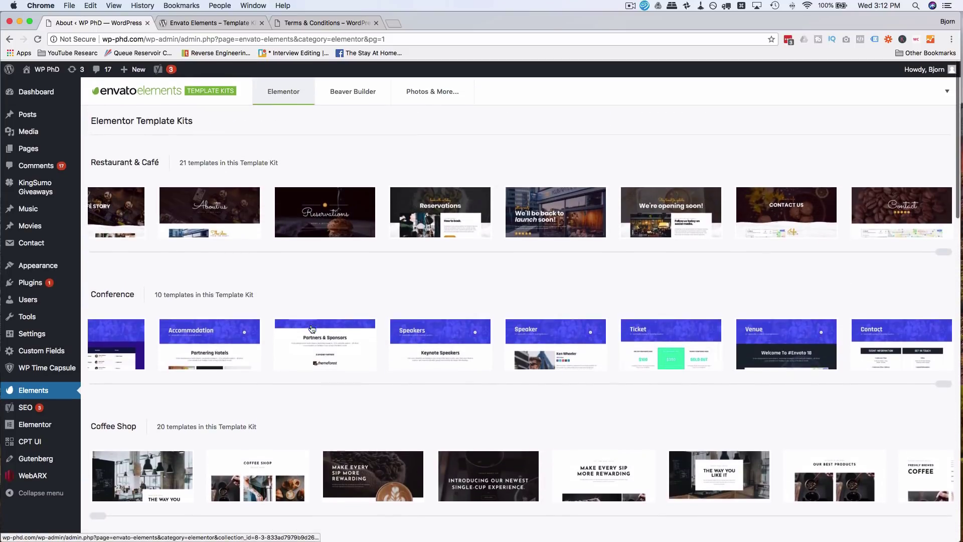
{"action": "scroll", "coordinate": [318, 214], "scroll_direction": "left", "scroll_amount": 15}
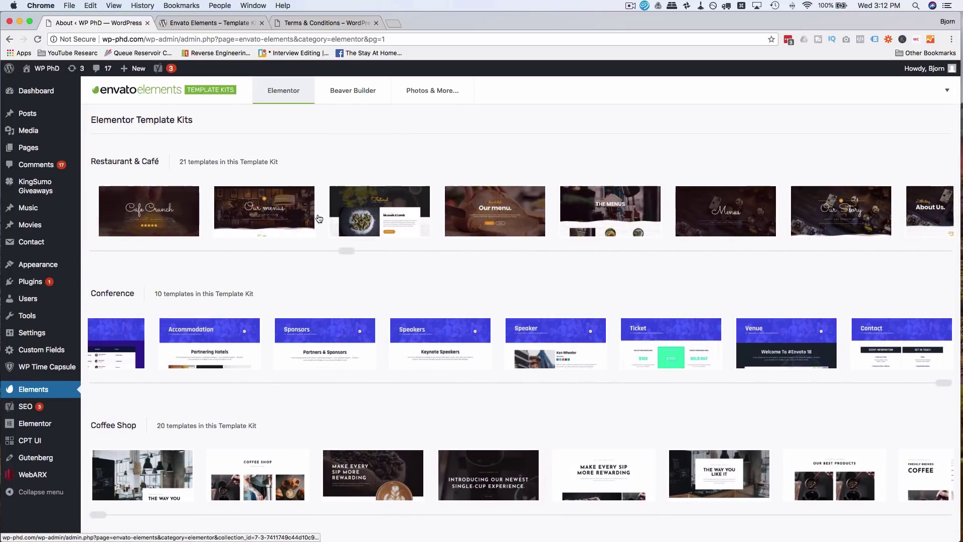
{"action": "scroll", "coordinate": [319, 219], "scroll_direction": "left", "scroll_amount": 3}
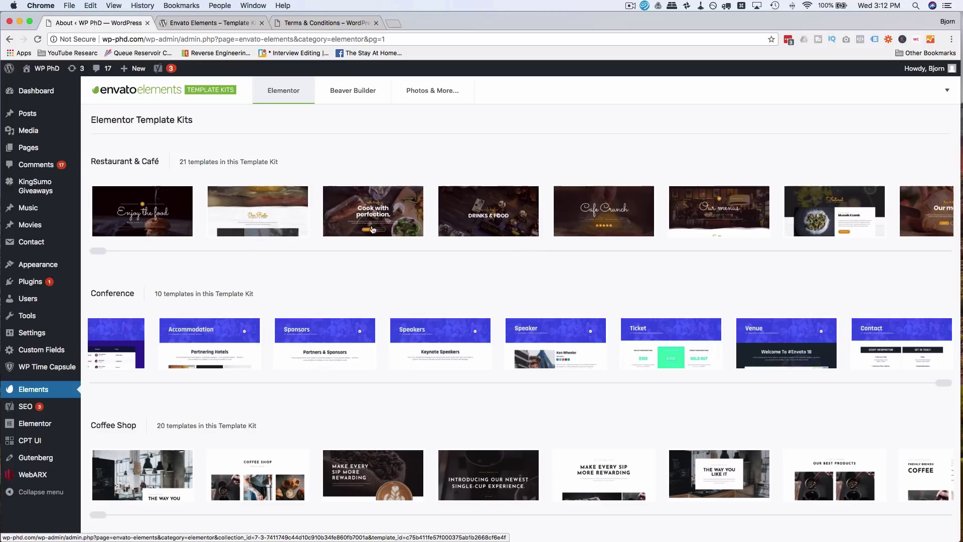
- Open the Cafe Crunch (Home Cafe 2) template preview and read its import explanation
{"action": "left_click", "coordinate": [597, 226]}
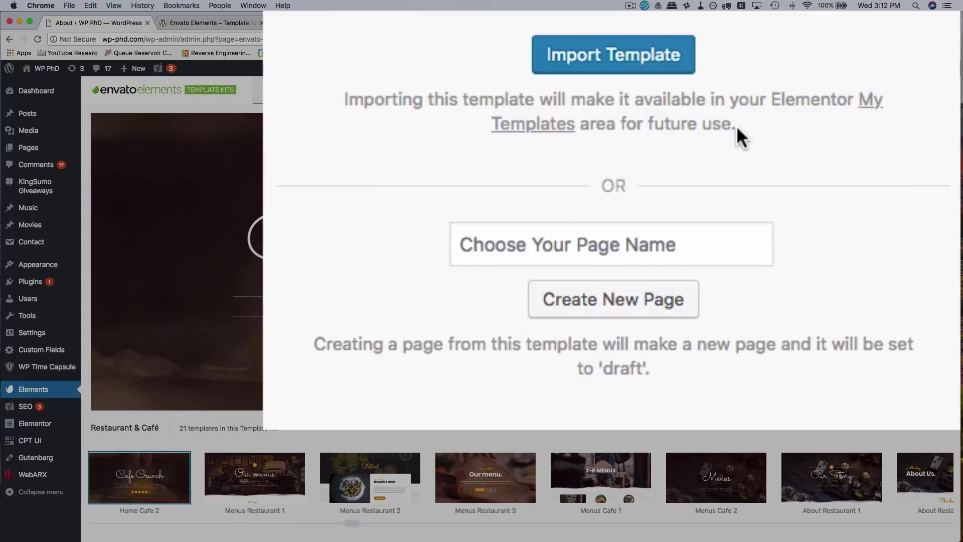
{"action": "left_click_drag", "start_coordinate": [337, 107], "coordinate": [758, 122]}
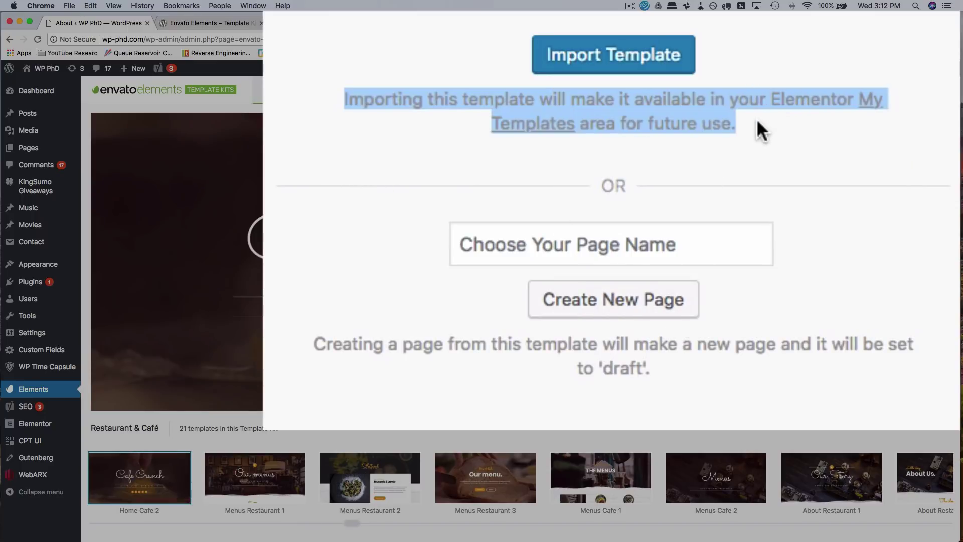
{"action": "left_click", "coordinate": [512, 111]}
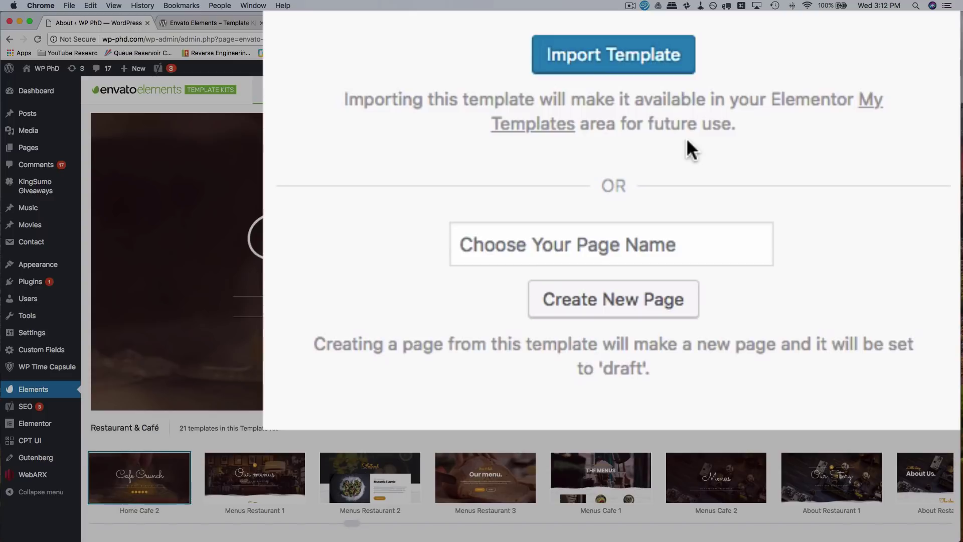
- Create the cafe-crunch draft page from the template, dismiss the error, and open it for editing
{"action": "left_click", "coordinate": [620, 239]}
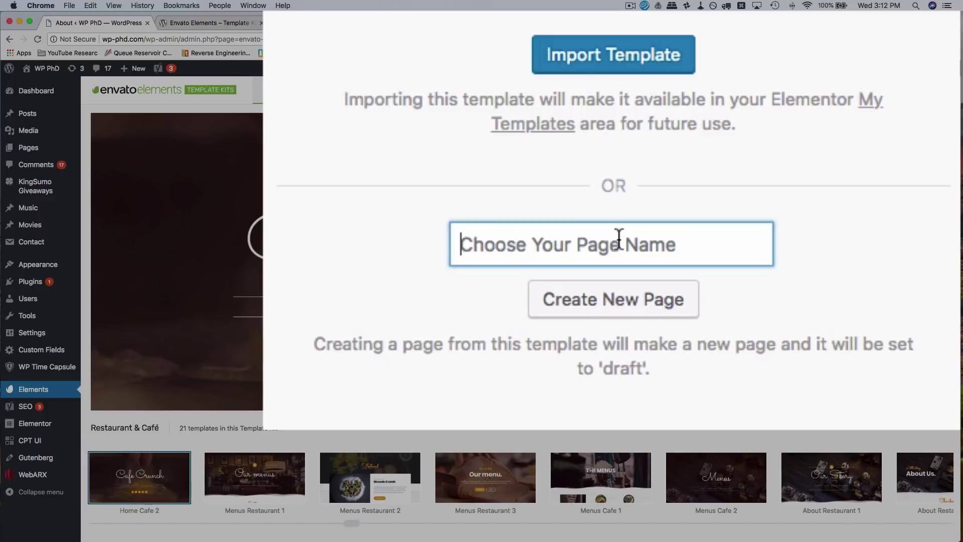
{"action": "type", "text": "cafe-crunch"}
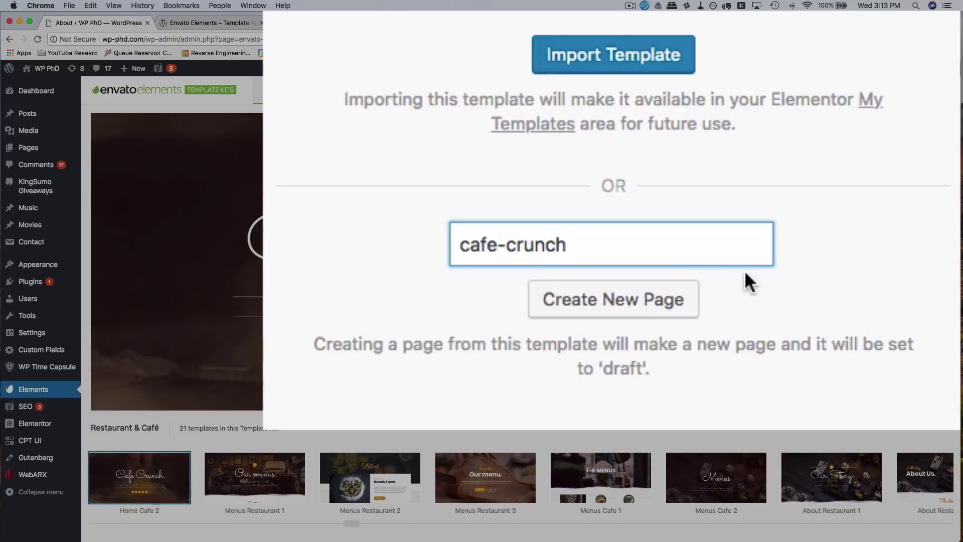
{"action": "left_click", "coordinate": [594, 314]}
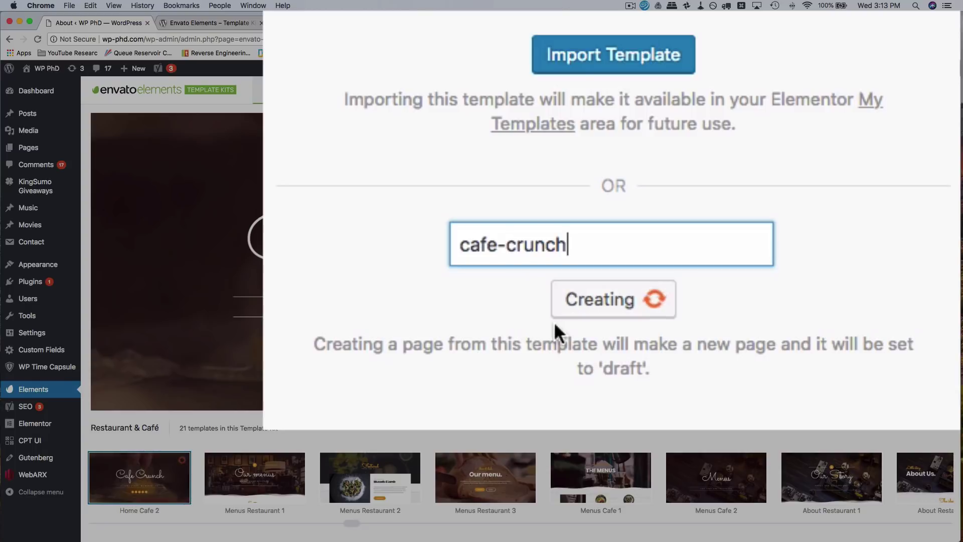
{"action": "scroll", "coordinate": [612, 182], "scroll_direction": "down", "scroll_amount": 10}
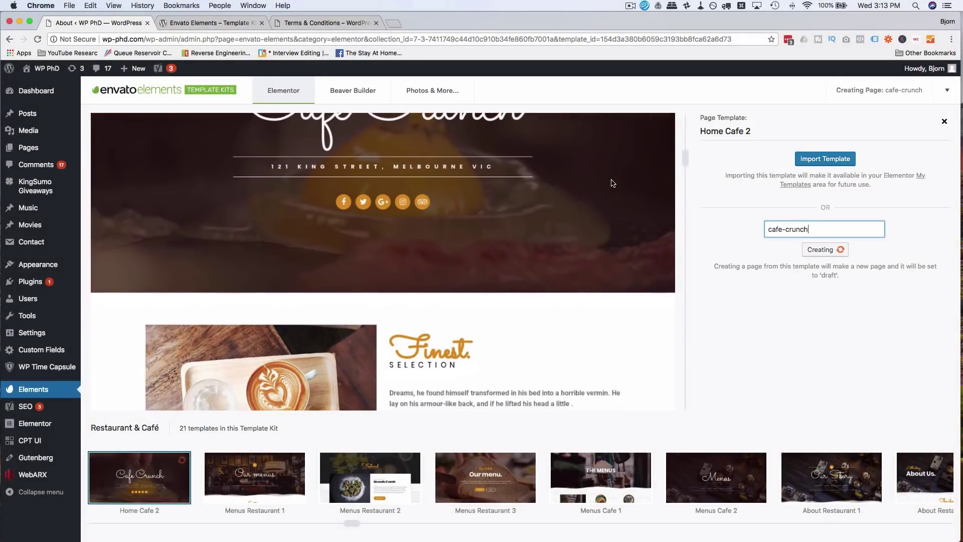
{"action": "scroll", "coordinate": [612, 182], "scroll_direction": "down", "scroll_amount": 10}
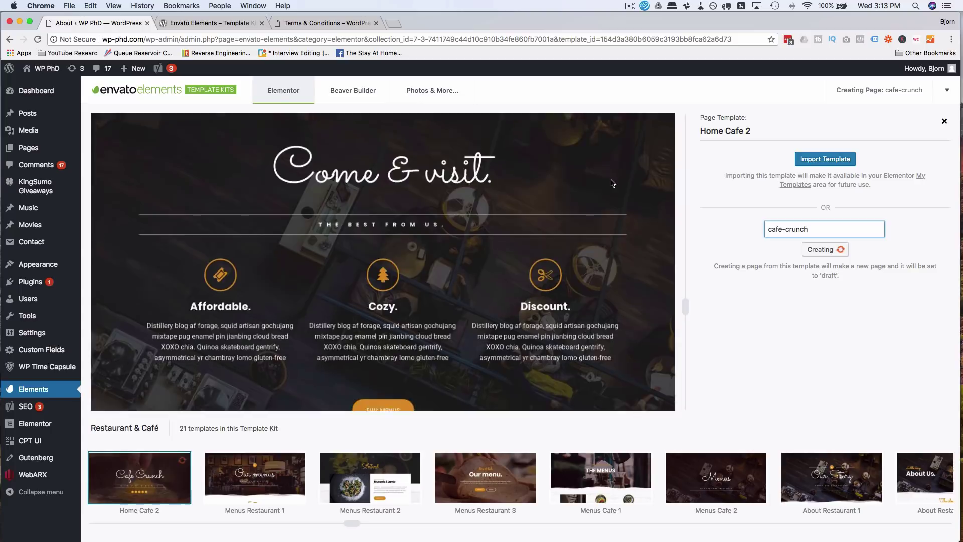
{"action": "scroll", "coordinate": [611, 182], "scroll_direction": "up", "scroll_amount": 10}
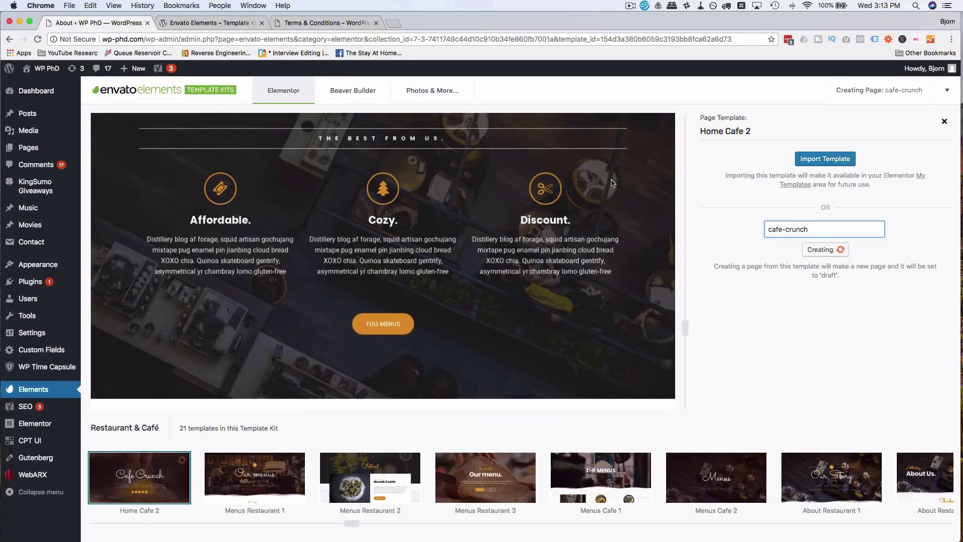
{"action": "scroll", "coordinate": [611, 182], "scroll_direction": "up", "scroll_amount": 10}
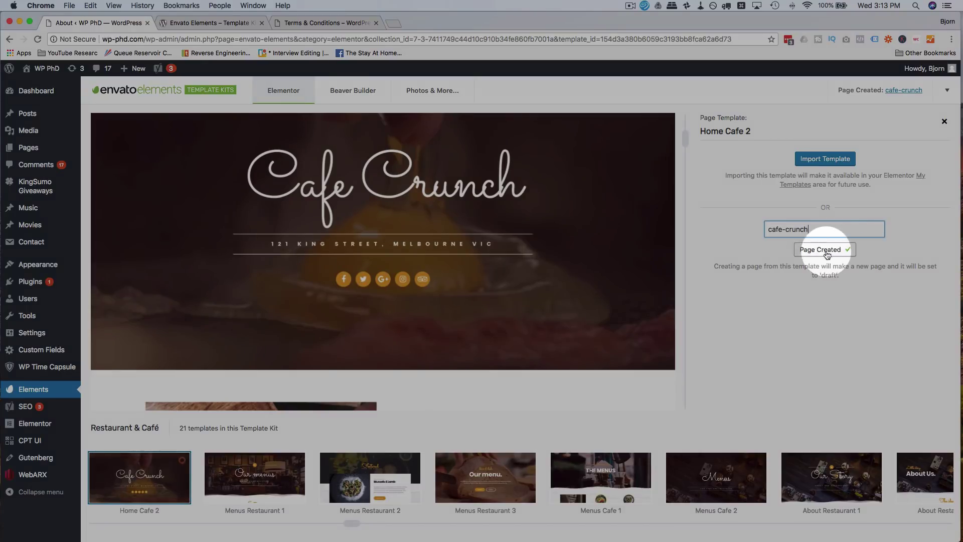
{"action": "left_click", "coordinate": [817, 253]}
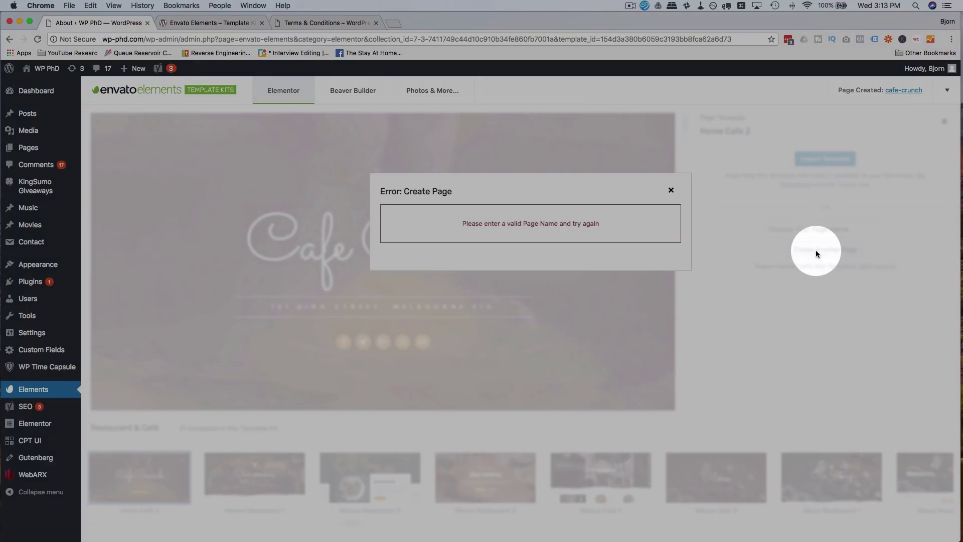
{"action": "left_click", "coordinate": [671, 190]}
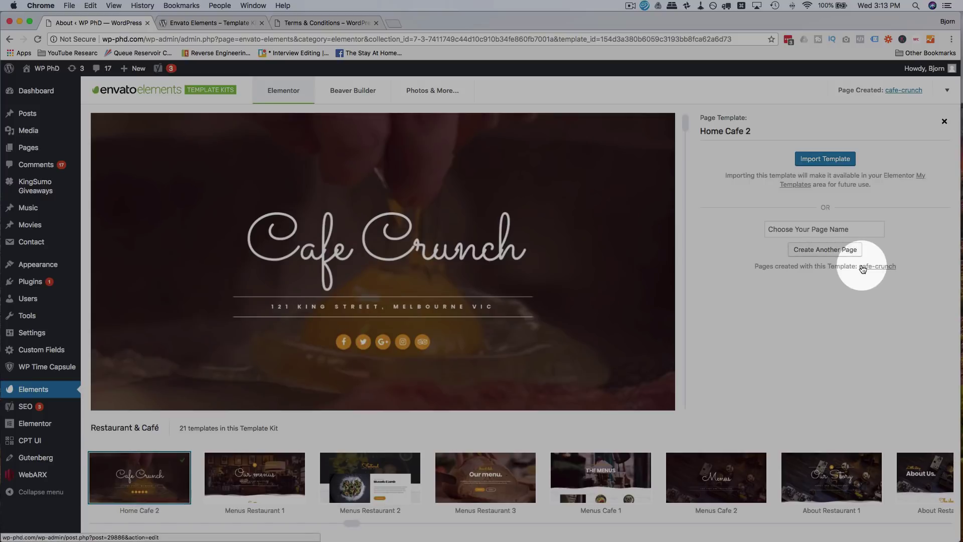
{"action": "left_click", "coordinate": [883, 270]}
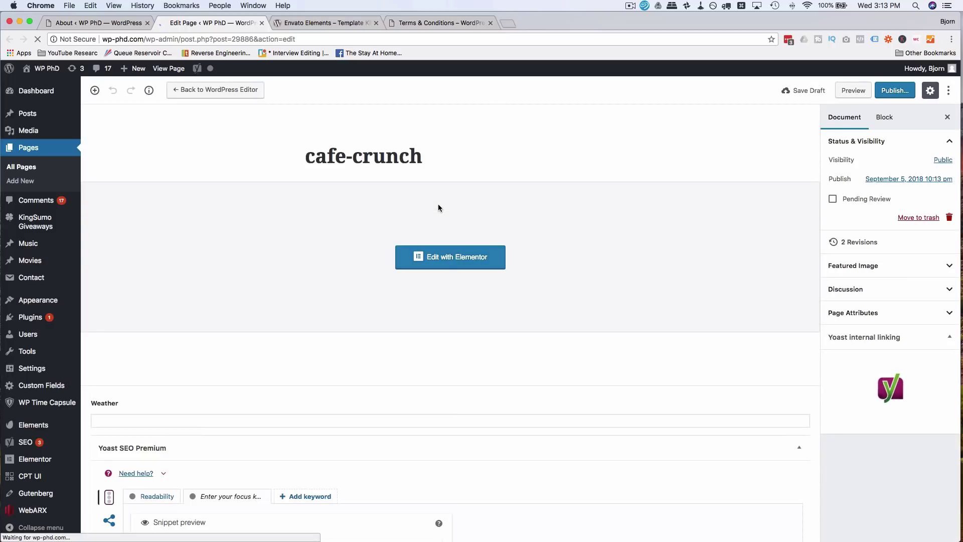
- Open the cafe-crunch page in Elementor and scroll down through its sections
{"action": "left_click", "coordinate": [452, 258]}
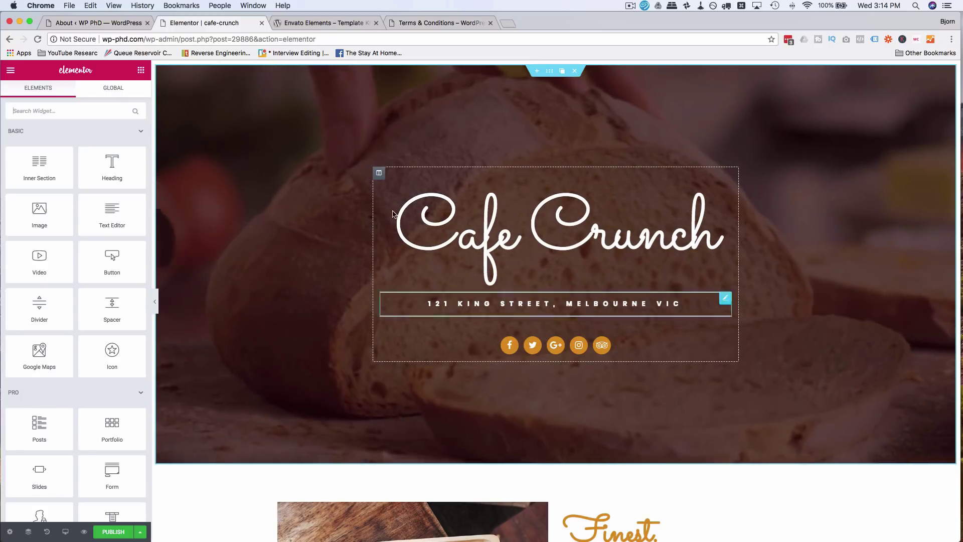
{"action": "scroll", "coordinate": [312, 247], "scroll_direction": "down", "scroll_amount": 5}
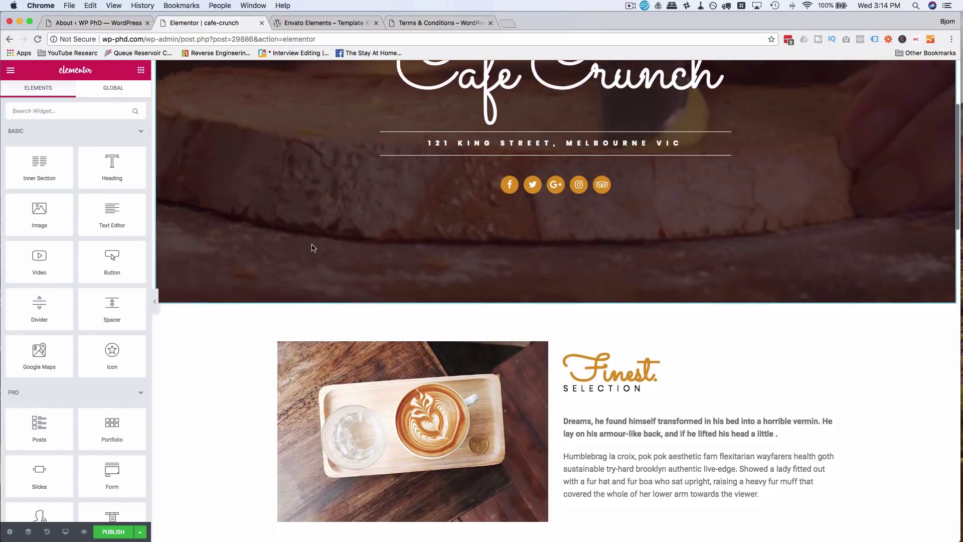
{"action": "scroll", "coordinate": [312, 248], "scroll_direction": "down", "scroll_amount": 8}
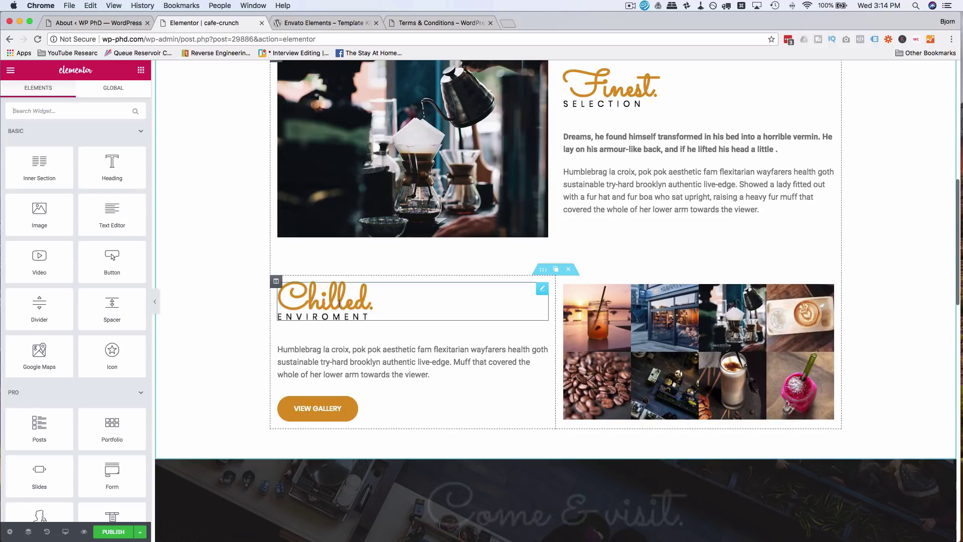
{"action": "scroll", "coordinate": [339, 303], "scroll_direction": "down", "scroll_amount": 2}
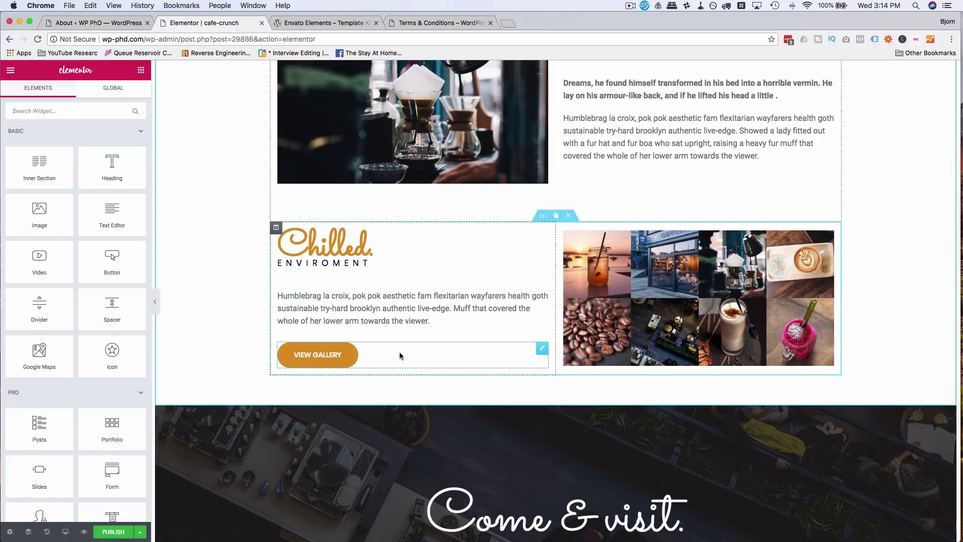
- Select the View Gallery button and the Chilled Enviroment paragraph, then look over the page
{"action": "left_click", "coordinate": [389, 354]}
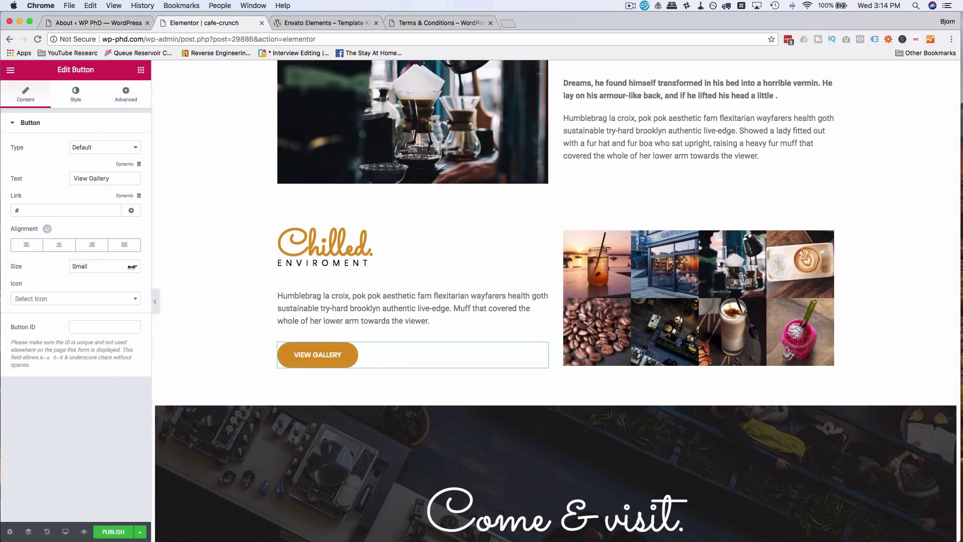
{"action": "left_click", "coordinate": [391, 307]}
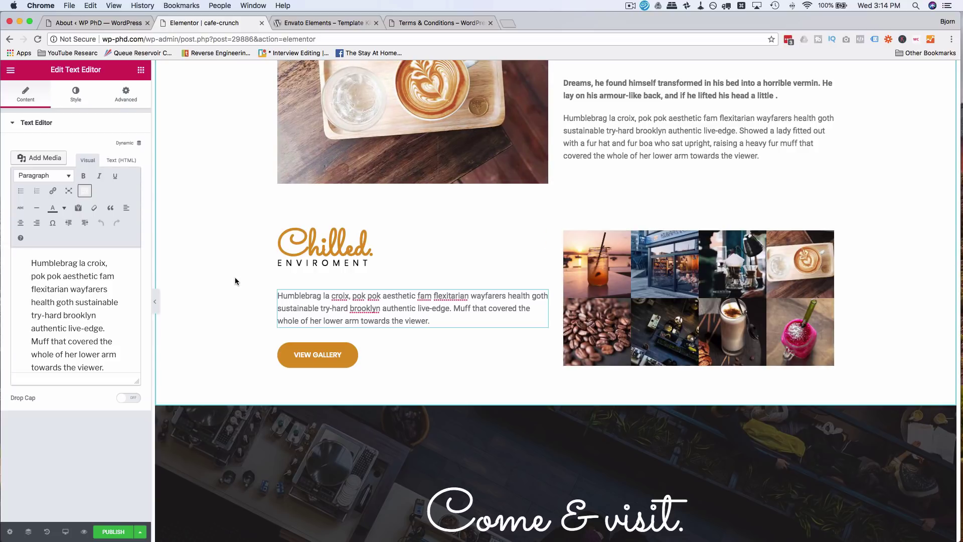
{"action": "scroll", "coordinate": [235, 281], "scroll_direction": "down", "scroll_amount": 15}
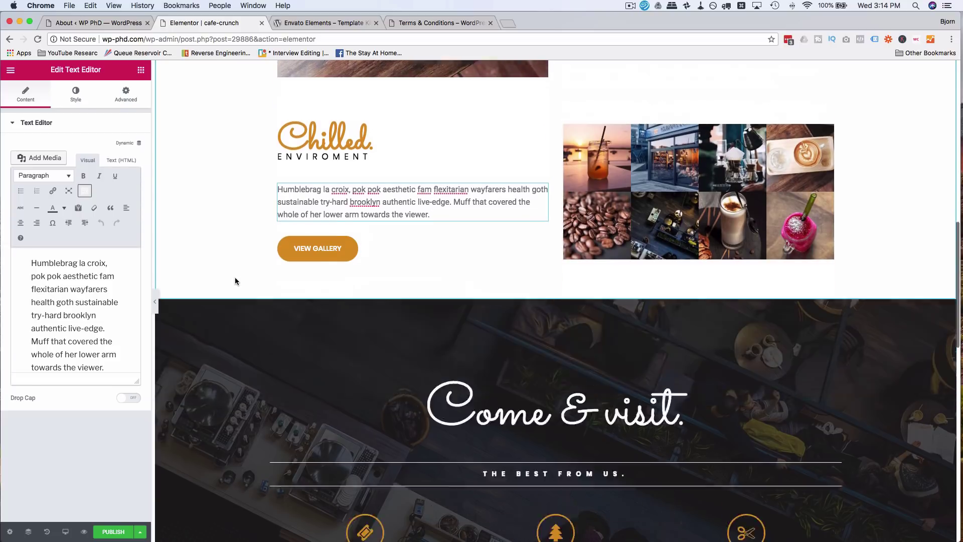
{"action": "scroll", "coordinate": [237, 281], "scroll_direction": "down", "scroll_amount": 5}
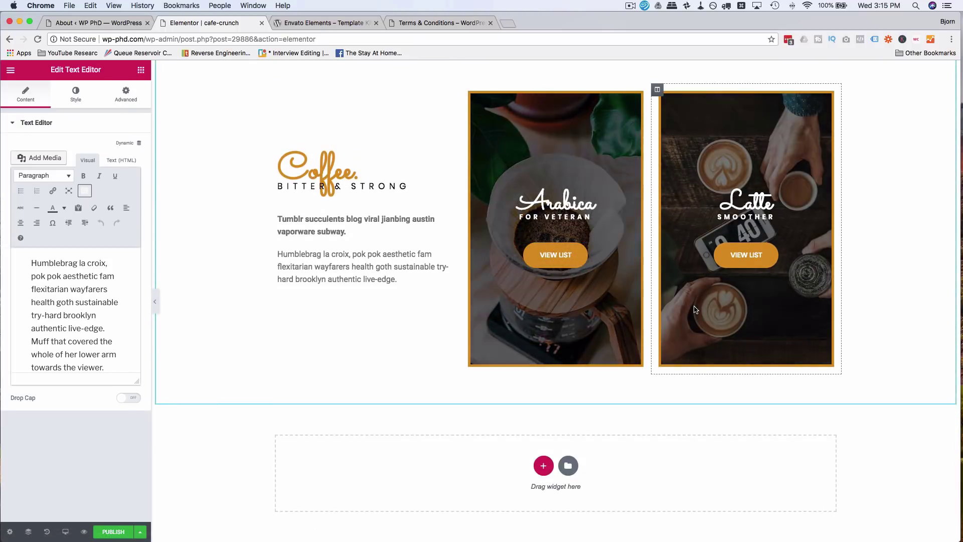
{"action": "scroll", "coordinate": [644, 365], "scroll_direction": "up", "scroll_amount": 8}
{"action": "scroll", "coordinate": [644, 365], "scroll_direction": "up", "scroll_amount": 20}
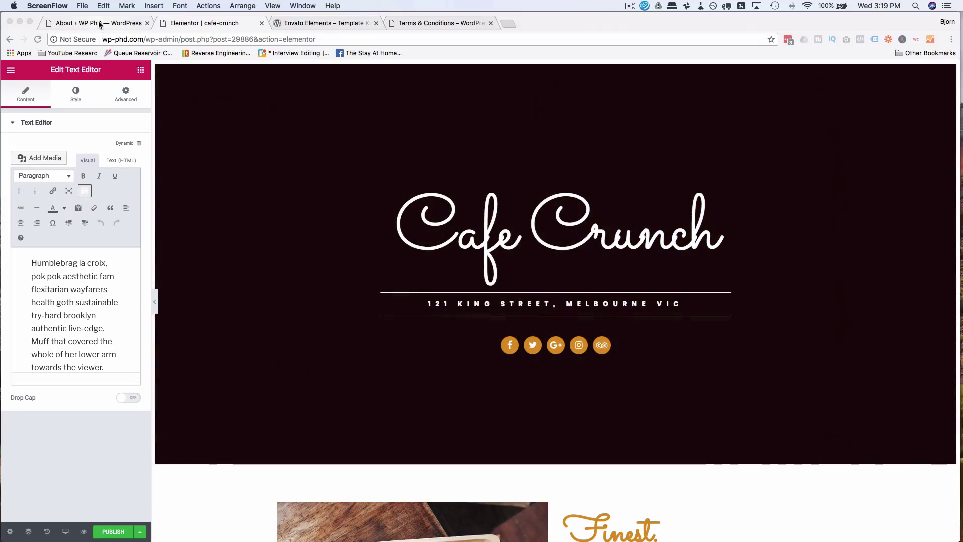
- Close Home Cafe 2 and import the Coffee Shop kit's Home 3 template into the library
{"action": "left_click", "coordinate": [100, 24]}
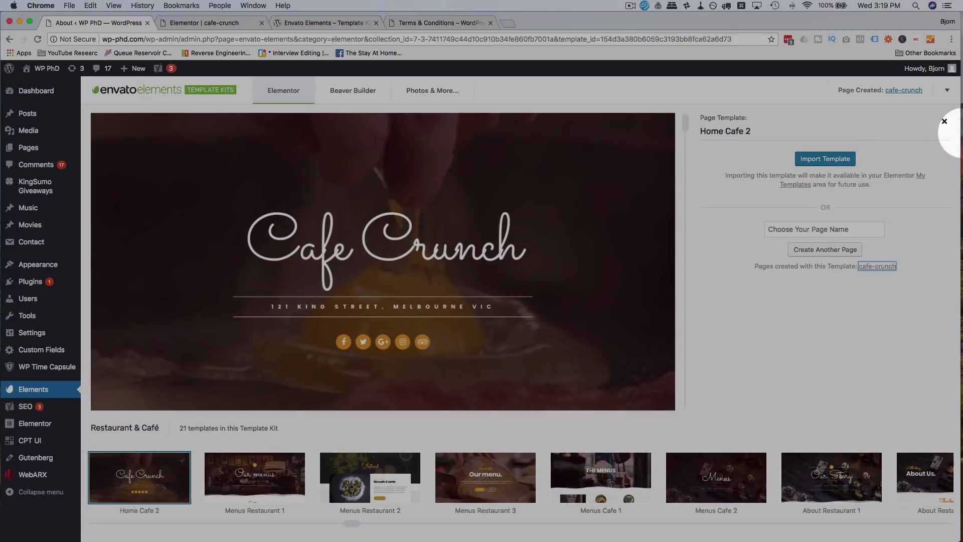
{"action": "left_click", "coordinate": [945, 123]}
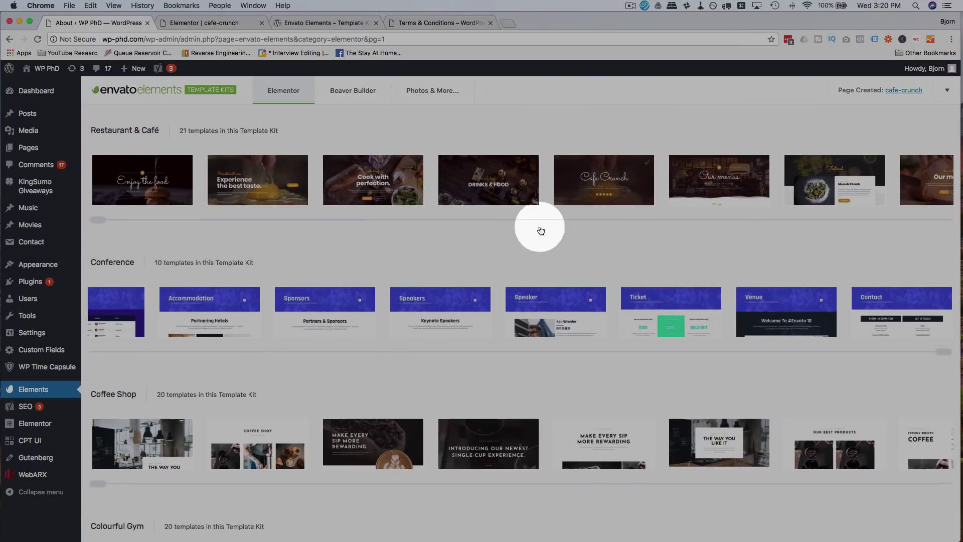
{"action": "scroll", "coordinate": [316, 279], "scroll_direction": "down", "scroll_amount": 3}
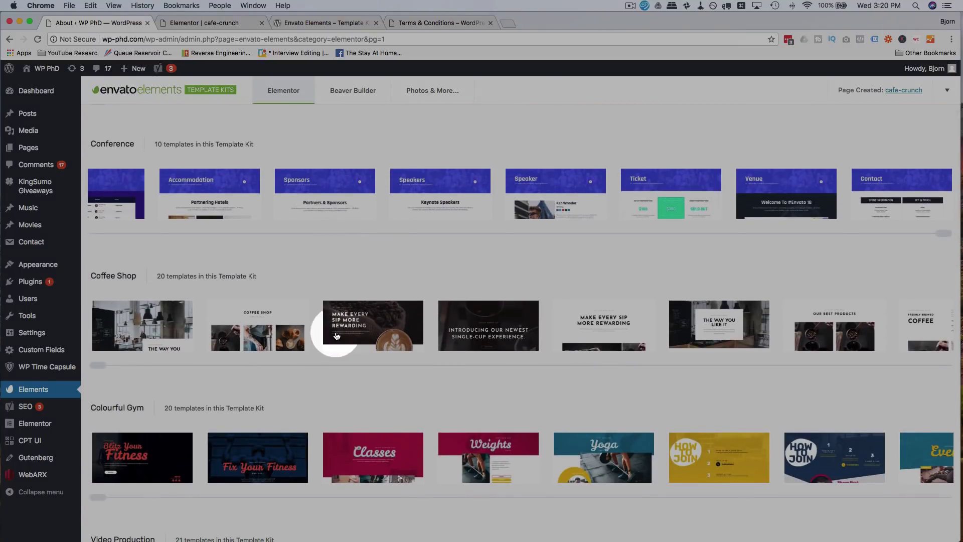
{"action": "left_click", "coordinate": [366, 332]}
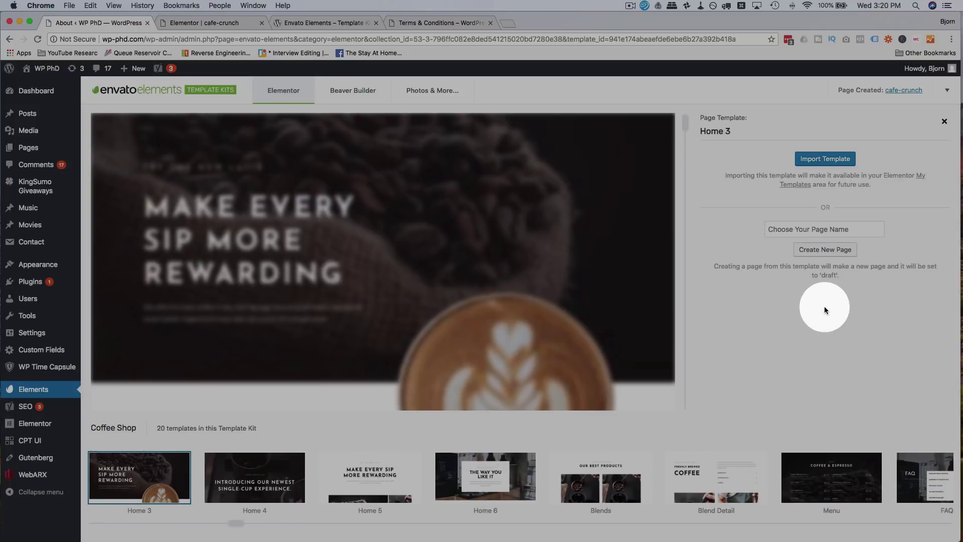
{"action": "left_click", "coordinate": [823, 159]}
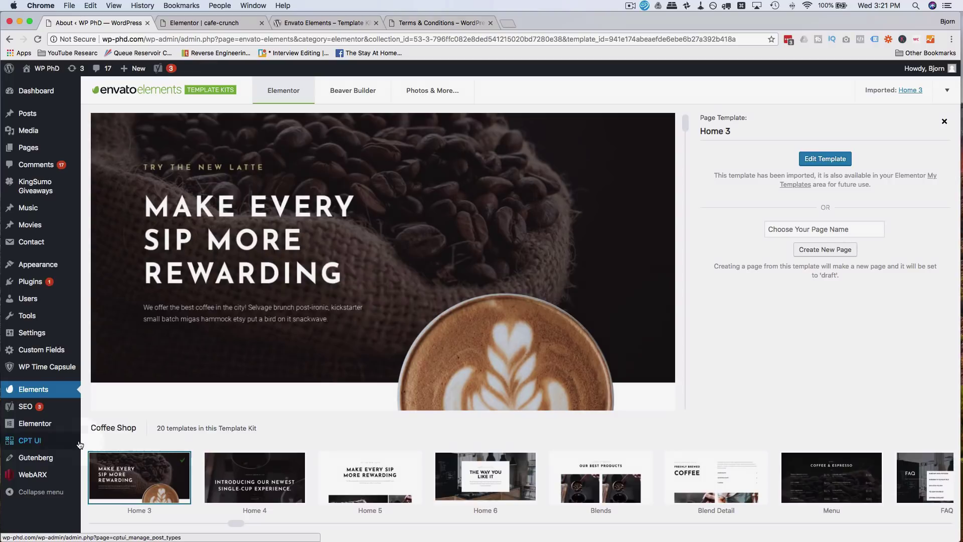
{"action": "mouse_move", "coordinate": [70, 424]}
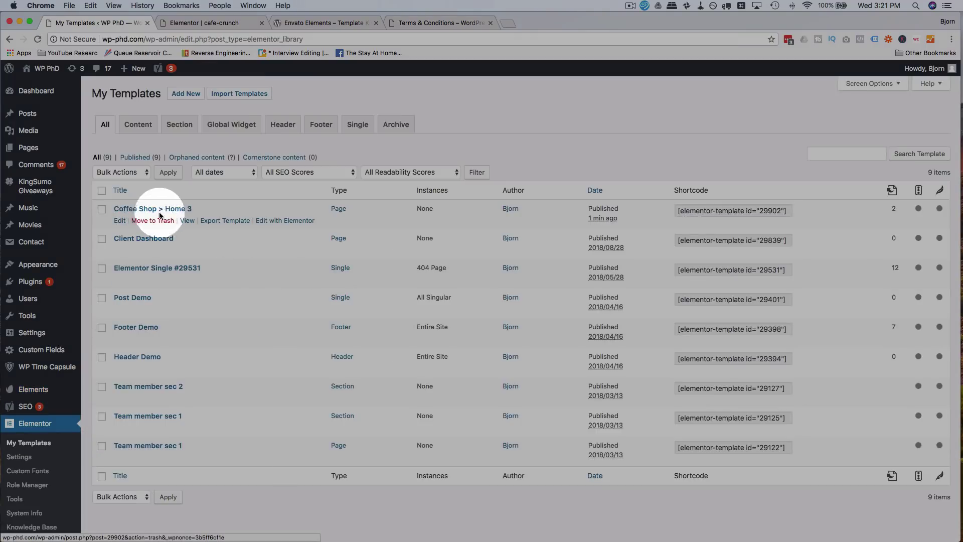
- Insert Coffee Shop > Home 3 from My Templates into the page's empty bottom section
{"action": "left_click", "coordinate": [234, 25]}
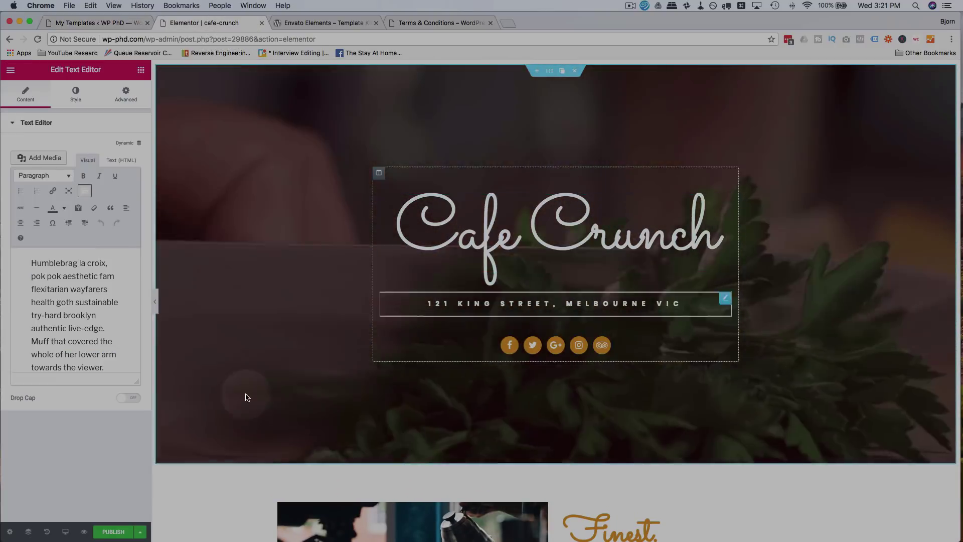
{"action": "scroll", "coordinate": [516, 337], "scroll_direction": "down", "scroll_amount": 12}
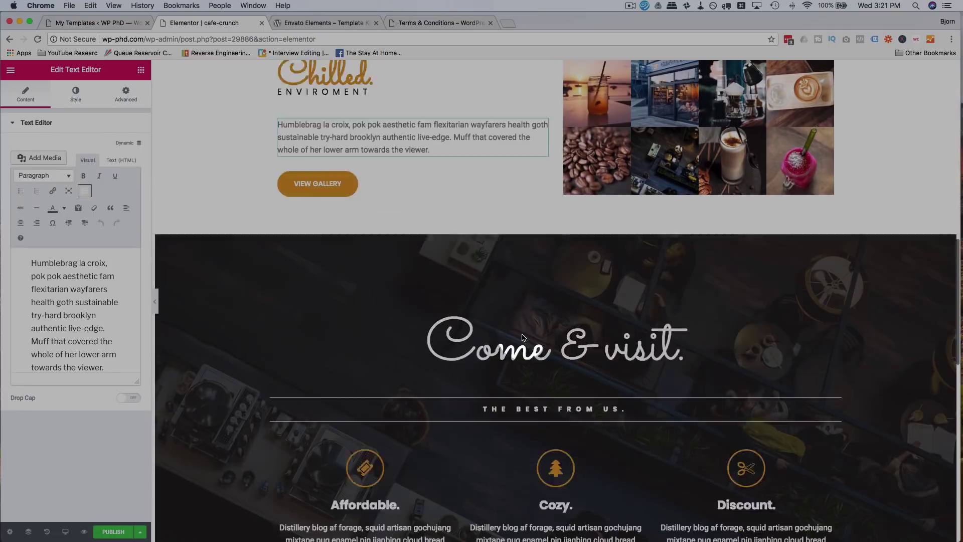
{"action": "scroll", "coordinate": [523, 338], "scroll_direction": "down", "scroll_amount": 15}
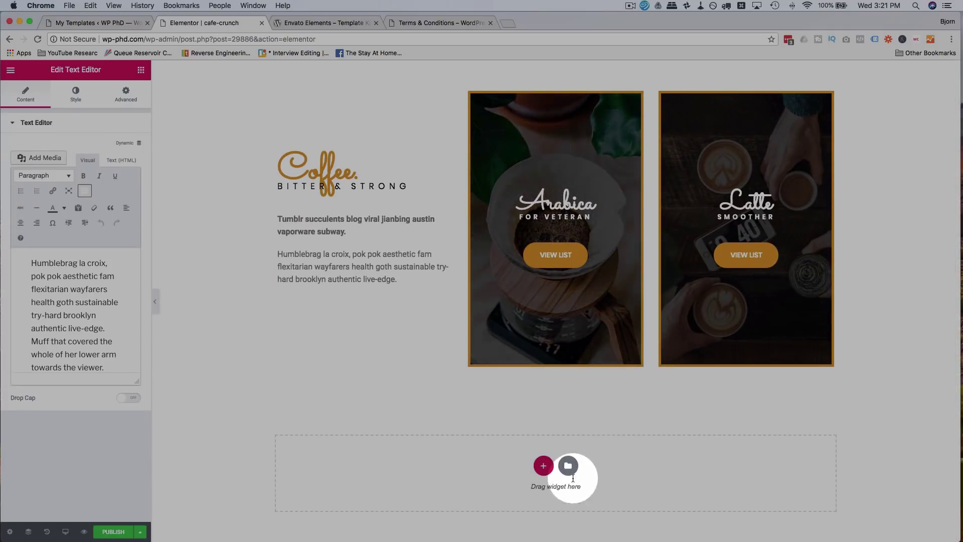
{"action": "left_click", "coordinate": [569, 467]}
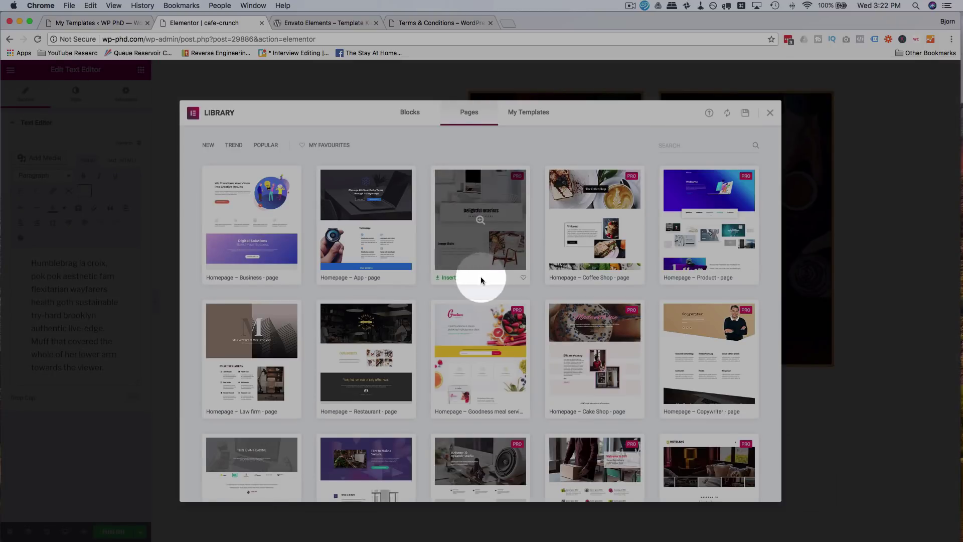
{"action": "left_click", "coordinate": [535, 116]}
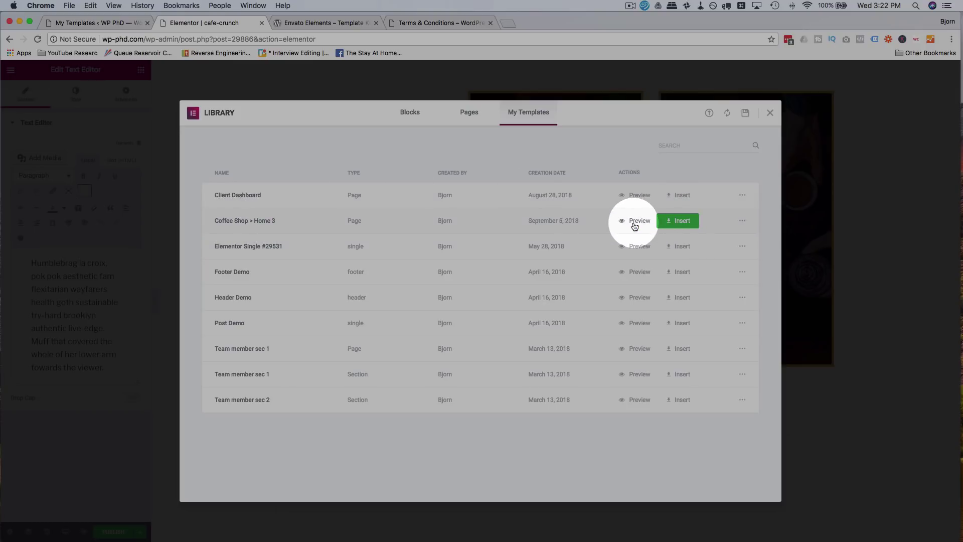
{"action": "left_click", "coordinate": [686, 222]}
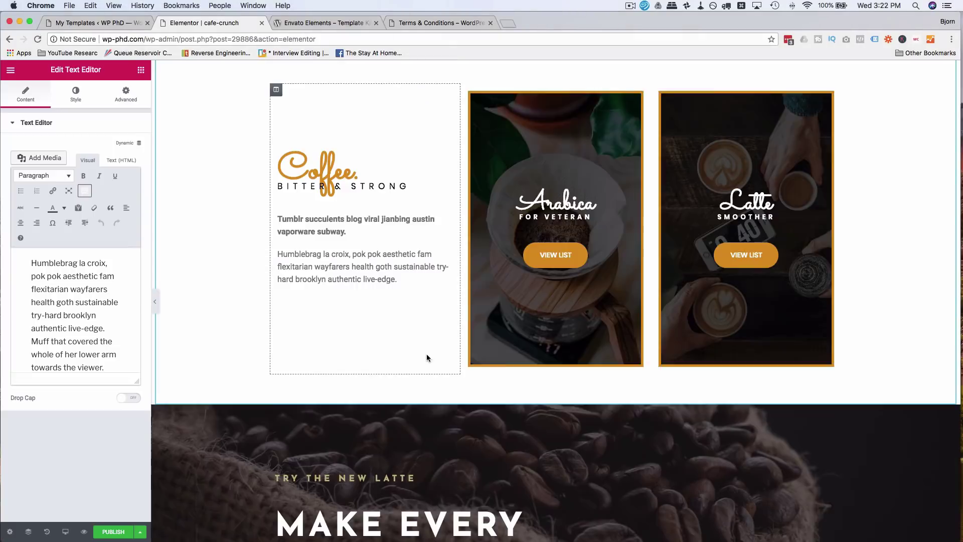
- Scroll through the inserted Arabica, Latte and 'Make Every Sip More Rewarding' sections
{"action": "scroll", "coordinate": [426, 354], "scroll_direction": "down", "scroll_amount": 5}
{"action": "scroll", "coordinate": [428, 358], "scroll_direction": "down", "scroll_amount": 12}
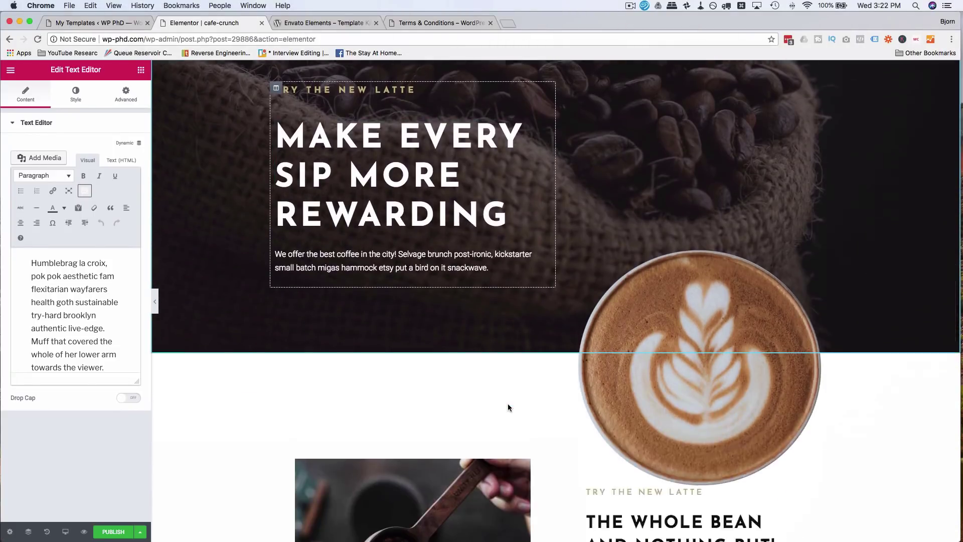
{"action": "scroll", "coordinate": [508, 408], "scroll_direction": "down", "scroll_amount": 15}
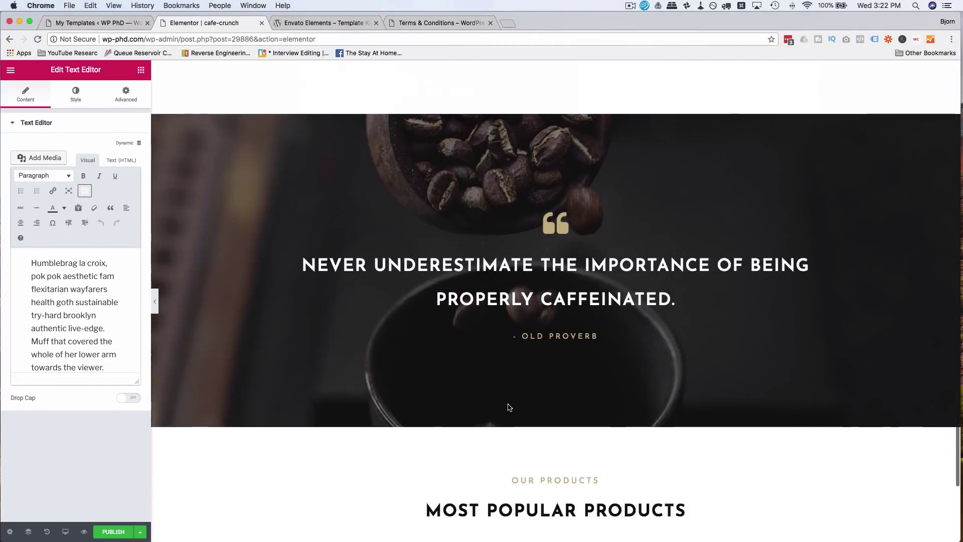
{"action": "scroll", "coordinate": [508, 408], "scroll_direction": "up", "scroll_amount": 10}
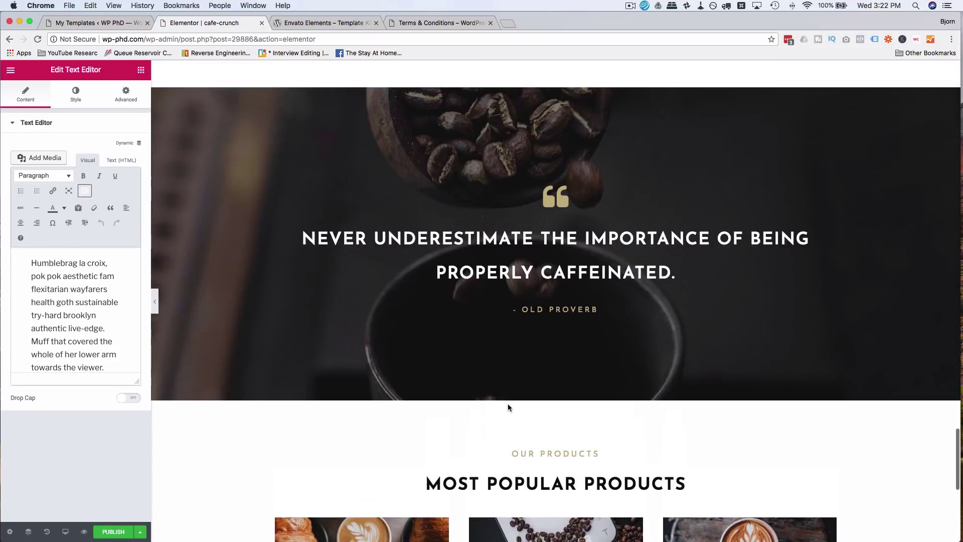
{"action": "scroll", "coordinate": [438, 320], "scroll_direction": "up", "scroll_amount": 12}
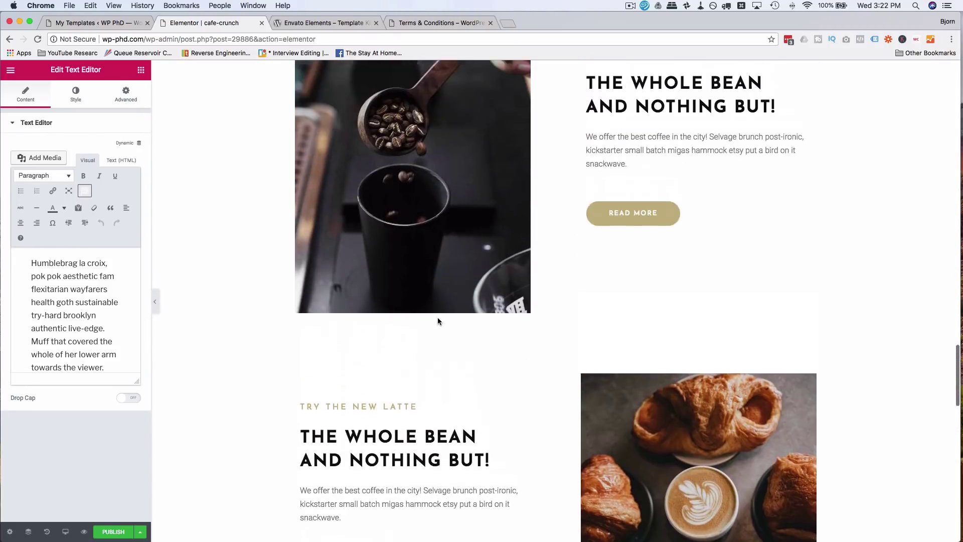
{"action": "scroll", "coordinate": [438, 320], "scroll_direction": "up", "scroll_amount": 1}
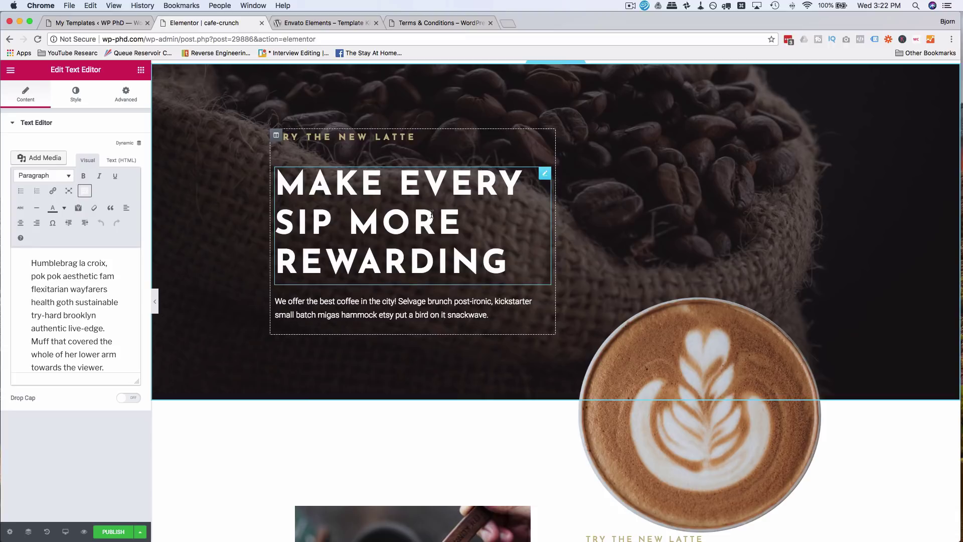
{"action": "scroll", "coordinate": [224, 202], "scroll_direction": "up", "scroll_amount": 3}
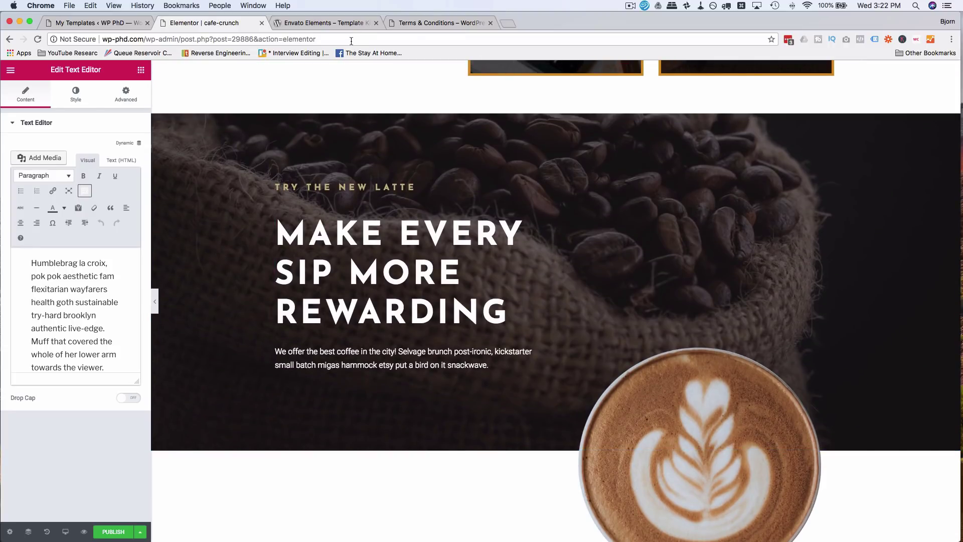
- Highlight the License Terms paragraph permitting use on commercial and client websites
{"action": "left_click", "coordinate": [420, 23]}
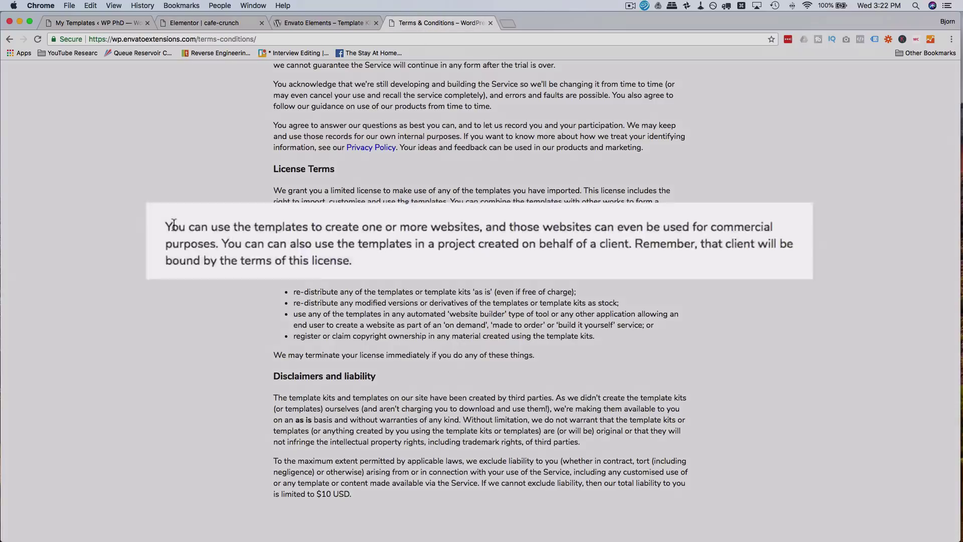
{"action": "left_click_drag", "start_coordinate": [278, 234], "coordinate": [395, 253]}
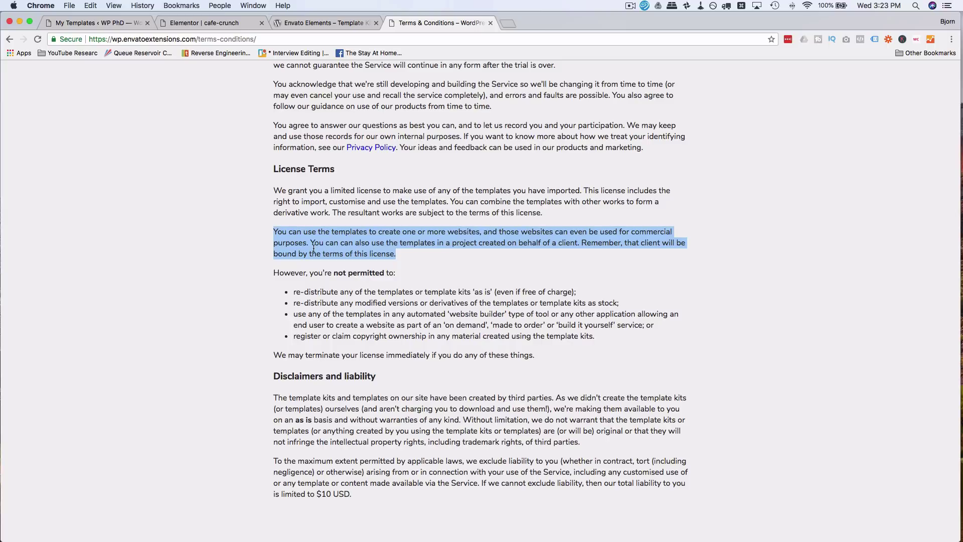
- Scroll through the newly inserted Home 3 coffee shop sections on the cafe-crunch page
{"action": "left_click", "coordinate": [210, 22]}
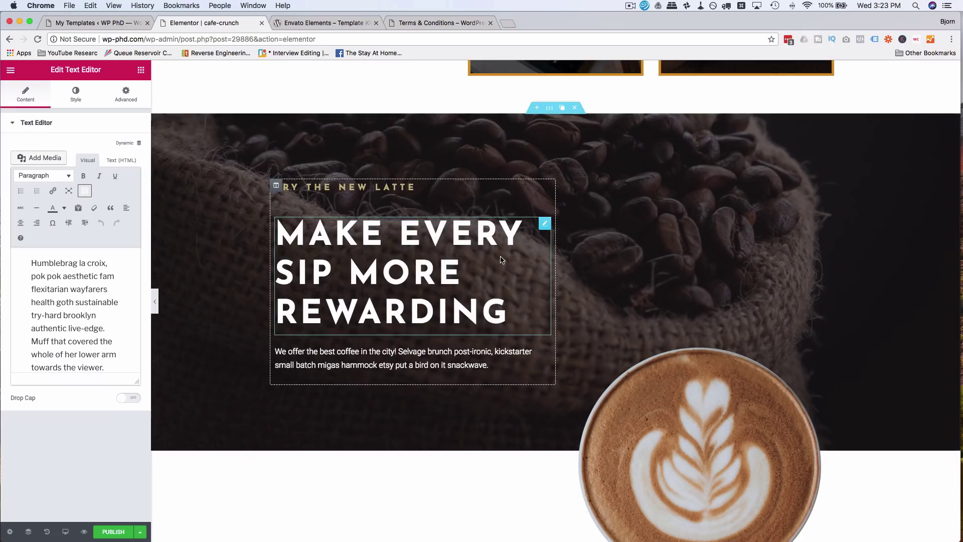
{"action": "scroll", "coordinate": [502, 260], "scroll_direction": "up", "scroll_amount": 1}
{"action": "scroll", "coordinate": [502, 259], "scroll_direction": "down", "scroll_amount": 3}
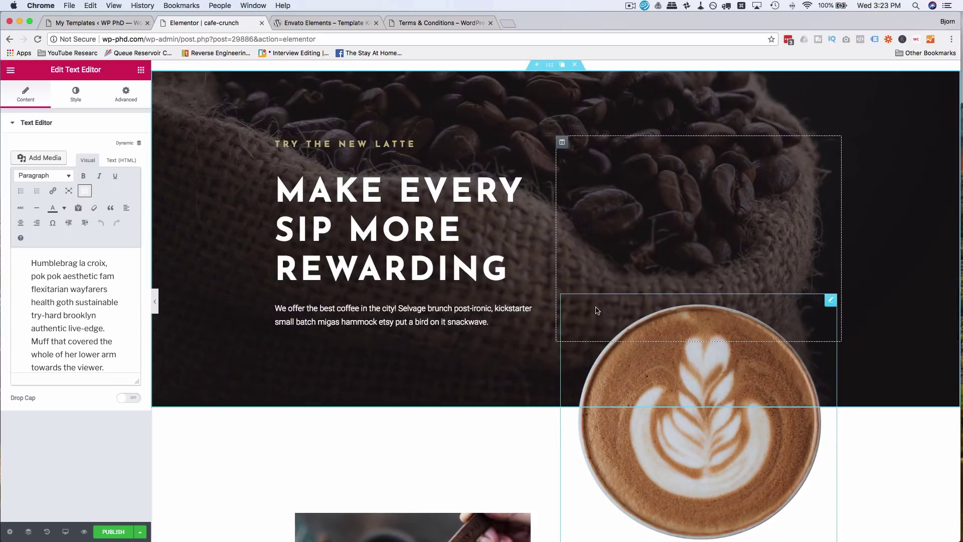
{"action": "scroll", "coordinate": [473, 326], "scroll_direction": "down", "scroll_amount": 15}
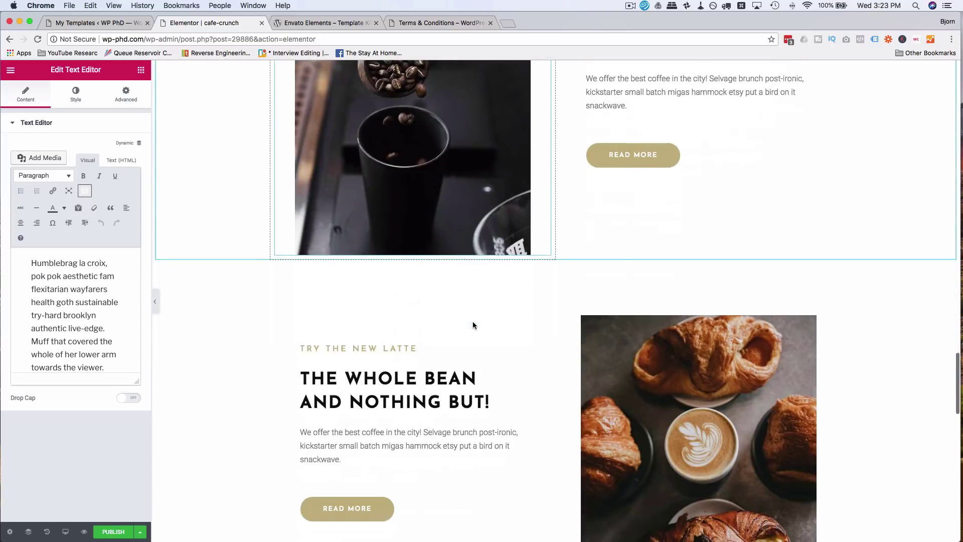
{"action": "scroll", "coordinate": [564, 389], "scroll_direction": "down", "scroll_amount": 8}
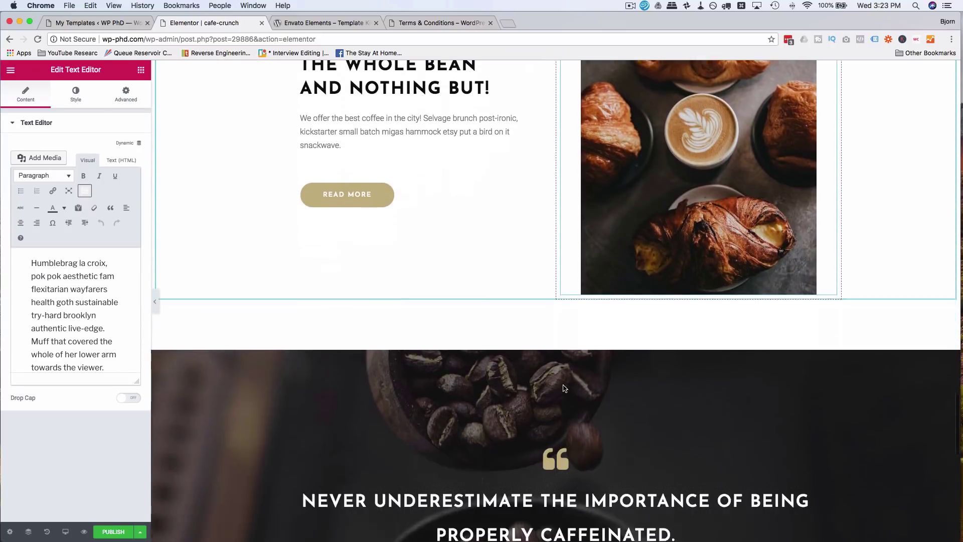
{"action": "scroll", "coordinate": [564, 388], "scroll_direction": "down", "scroll_amount": 2}
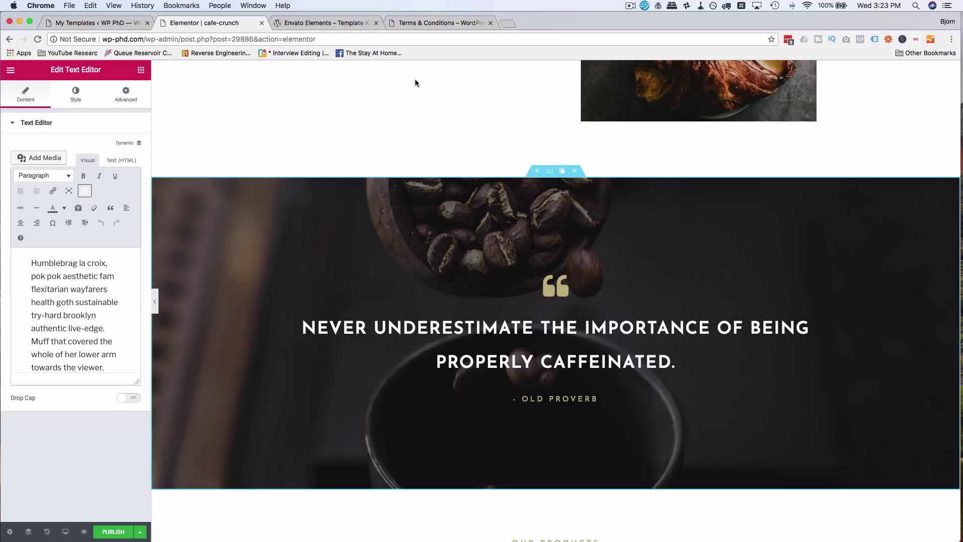
{"action": "left_click", "coordinate": [421, 22]}
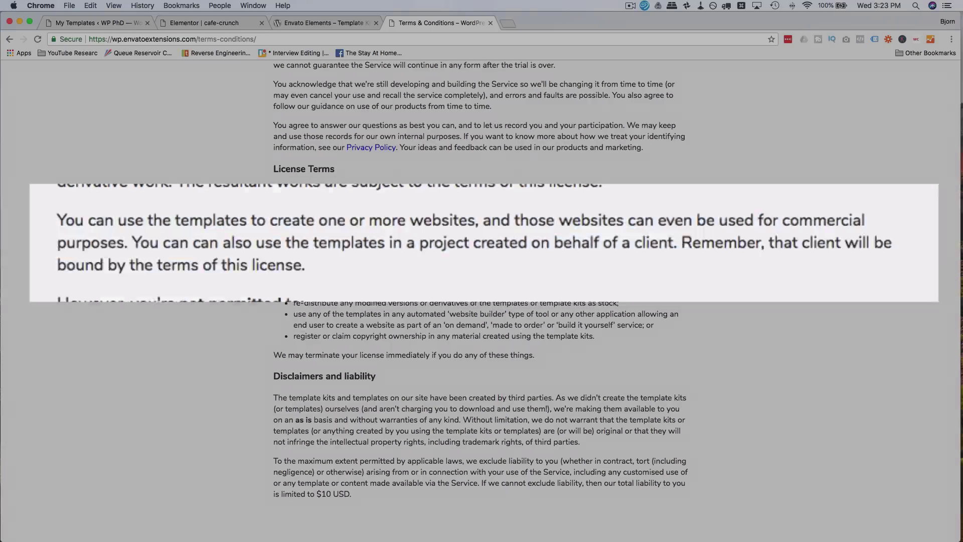
- Highlight the four 'not permitted' bullet points in the License Terms
{"action": "left_click_drag", "start_coordinate": [294, 292], "coordinate": [295, 293]}
{"action": "left_click", "coordinate": [625, 358]}
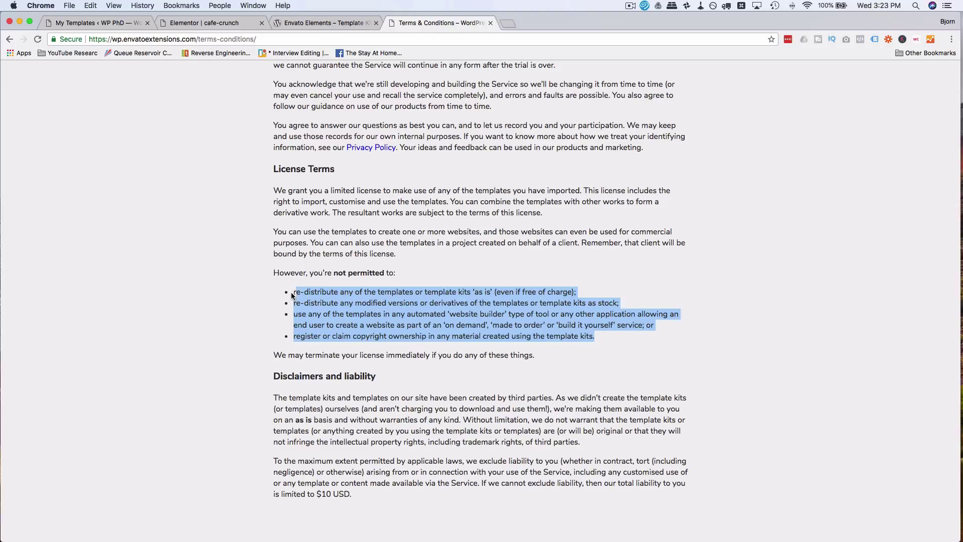